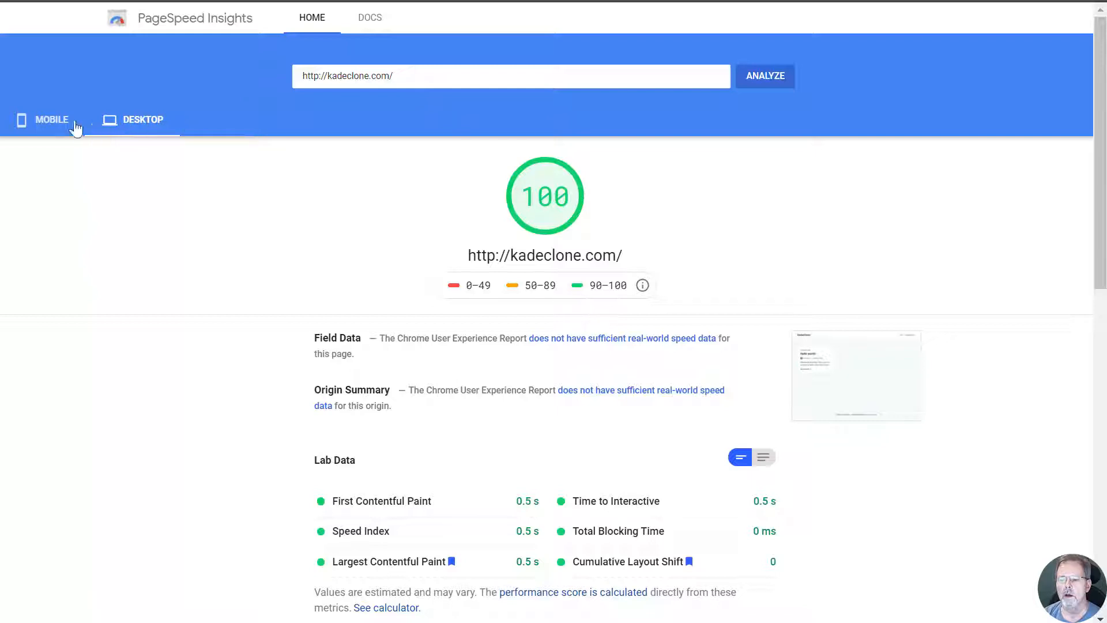
- Compare the mobile and desktop PageSpeed Insights results for kadeclone.com and switch to its GTmetrix report
click(56, 119)
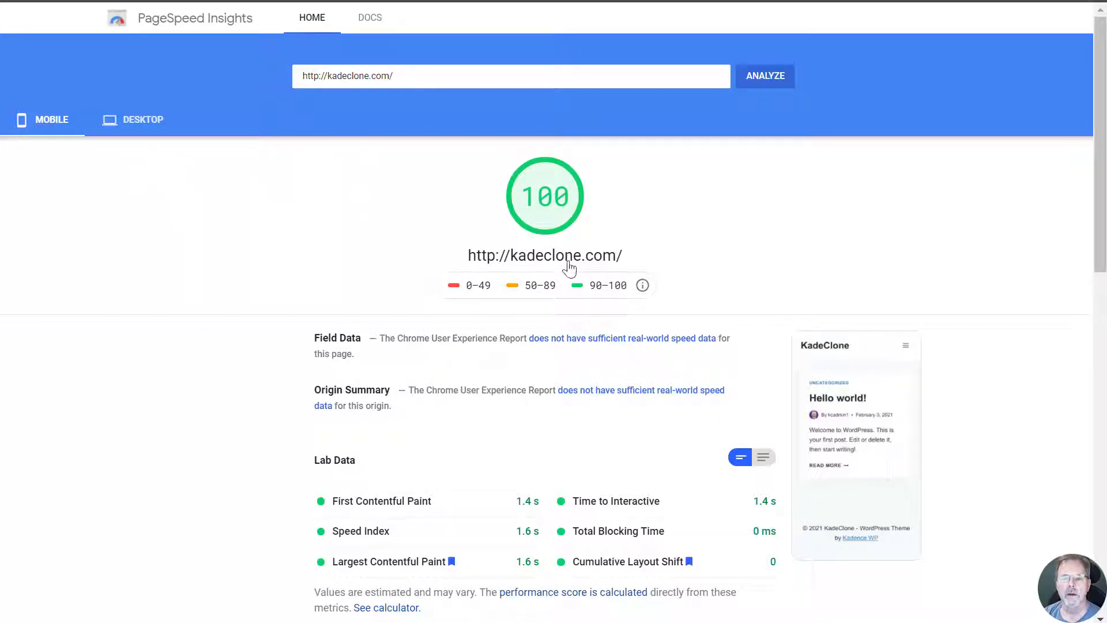
click(127, 122)
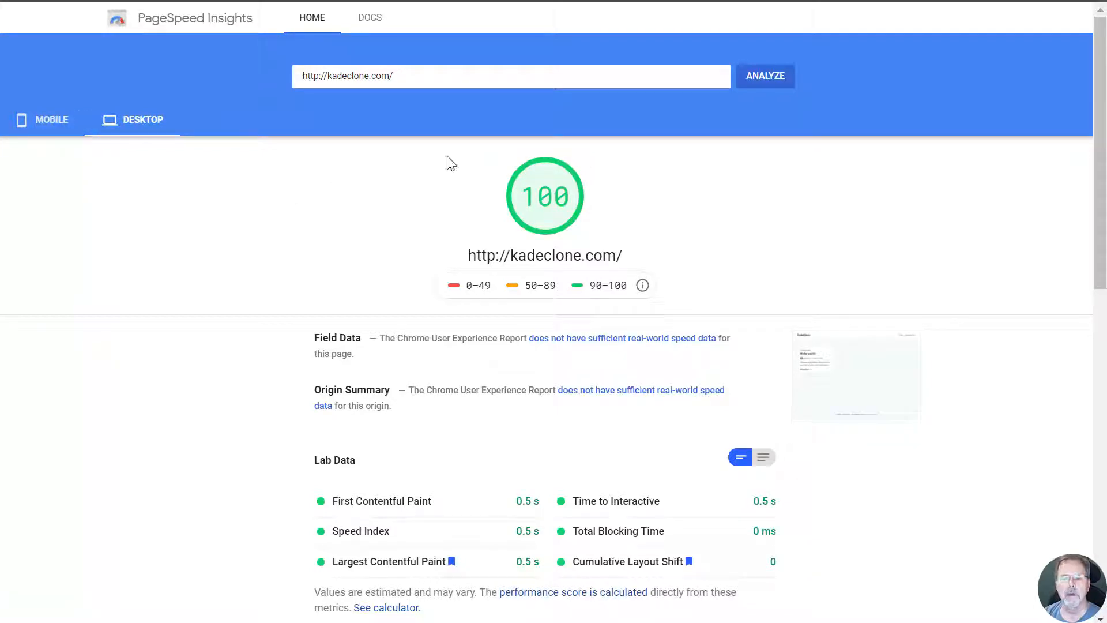
click(36, 128)
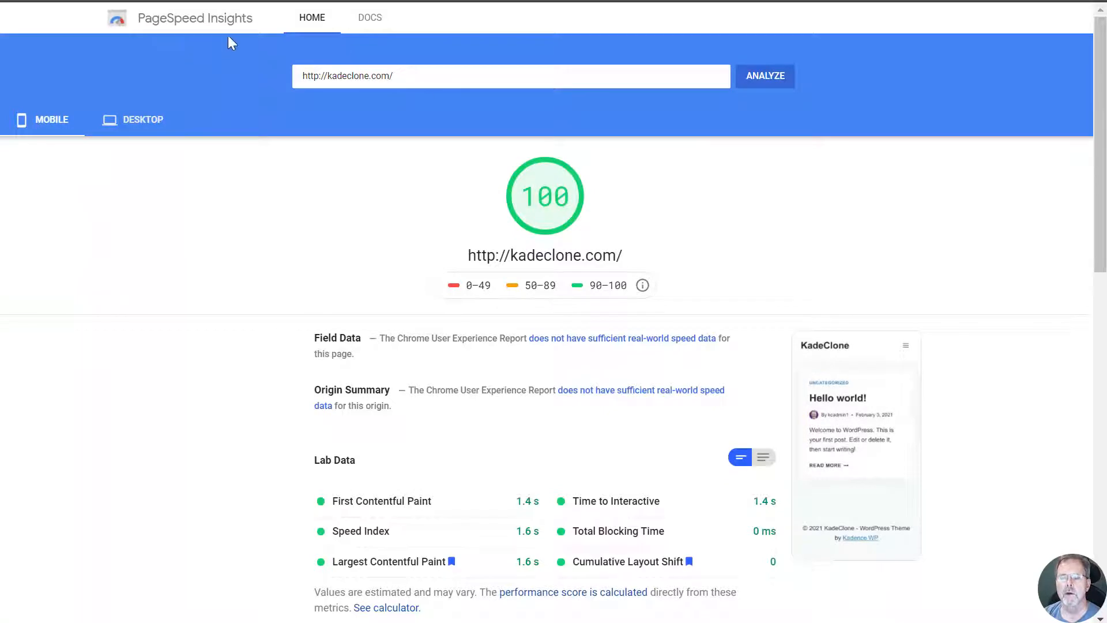
key(ctrl+Tab)
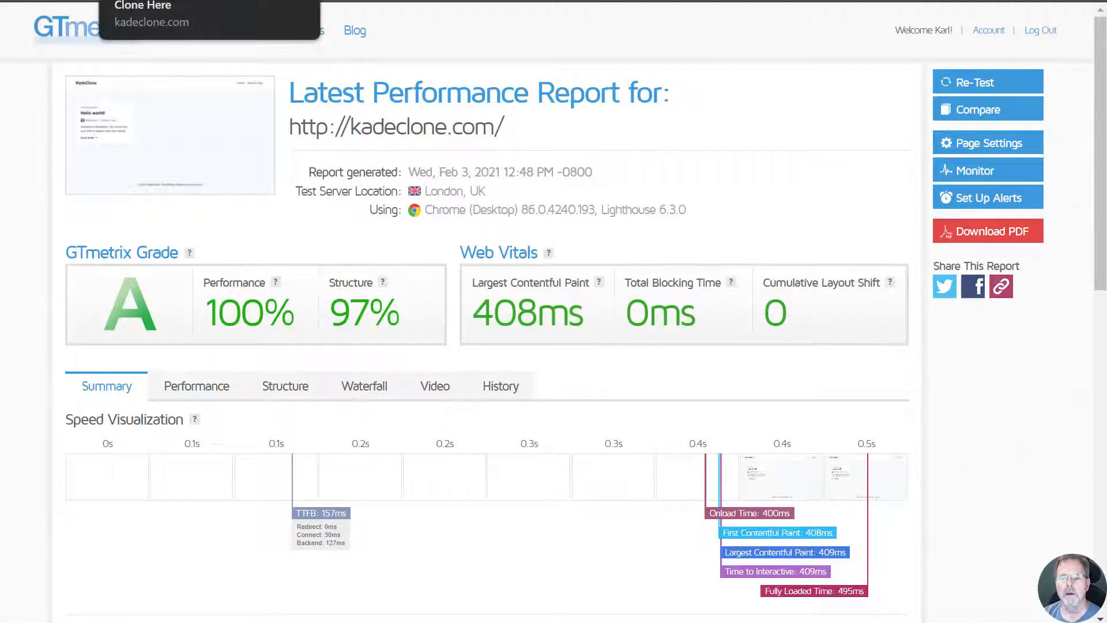
- Check the installed themes and StackCache settings in the WordPress admin, and dismiss the Kadence theme welcome notice
click(151, 0)
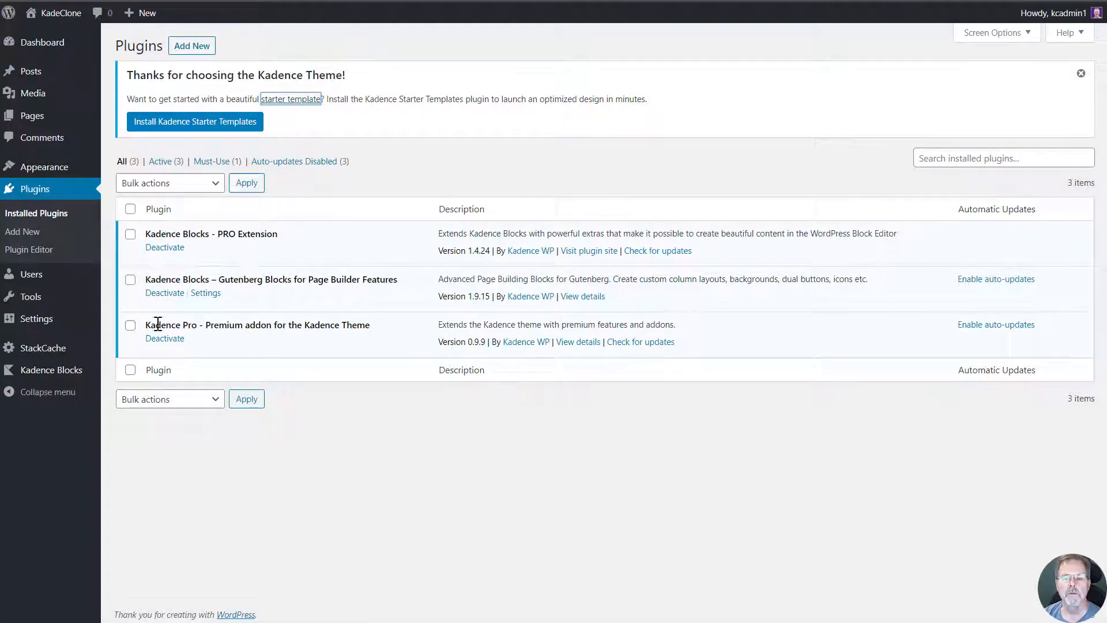
click(43, 168)
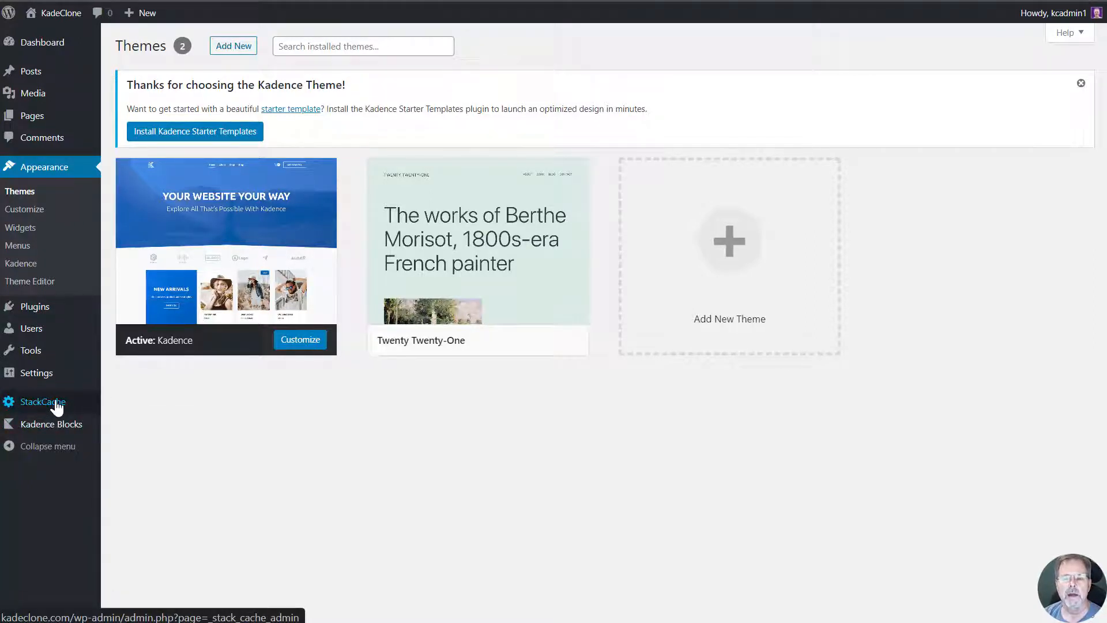
click(40, 402)
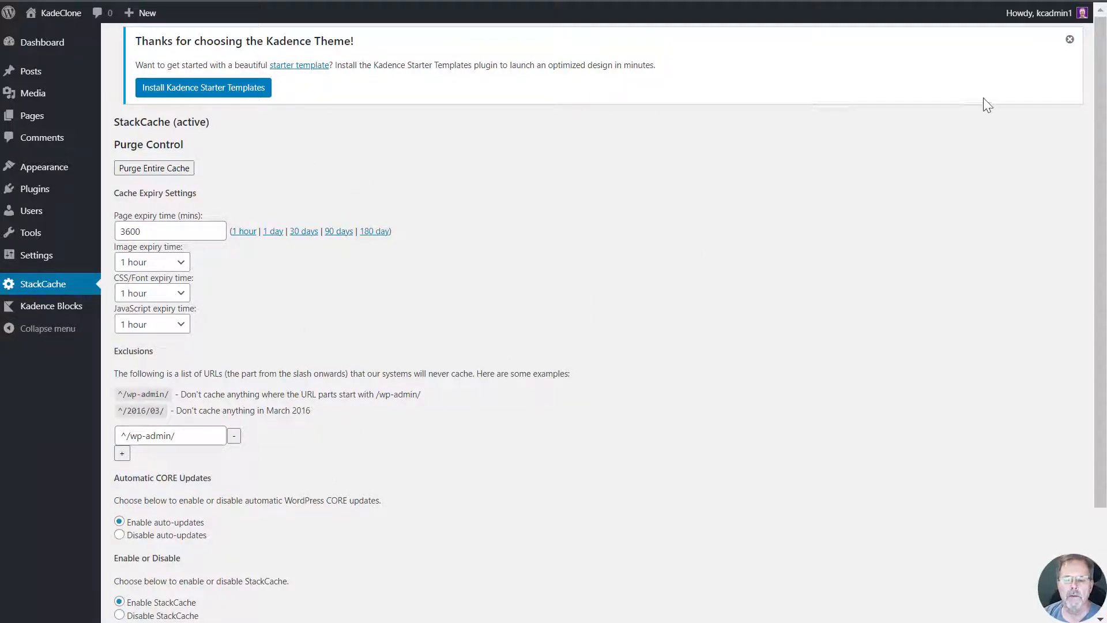
click(1071, 40)
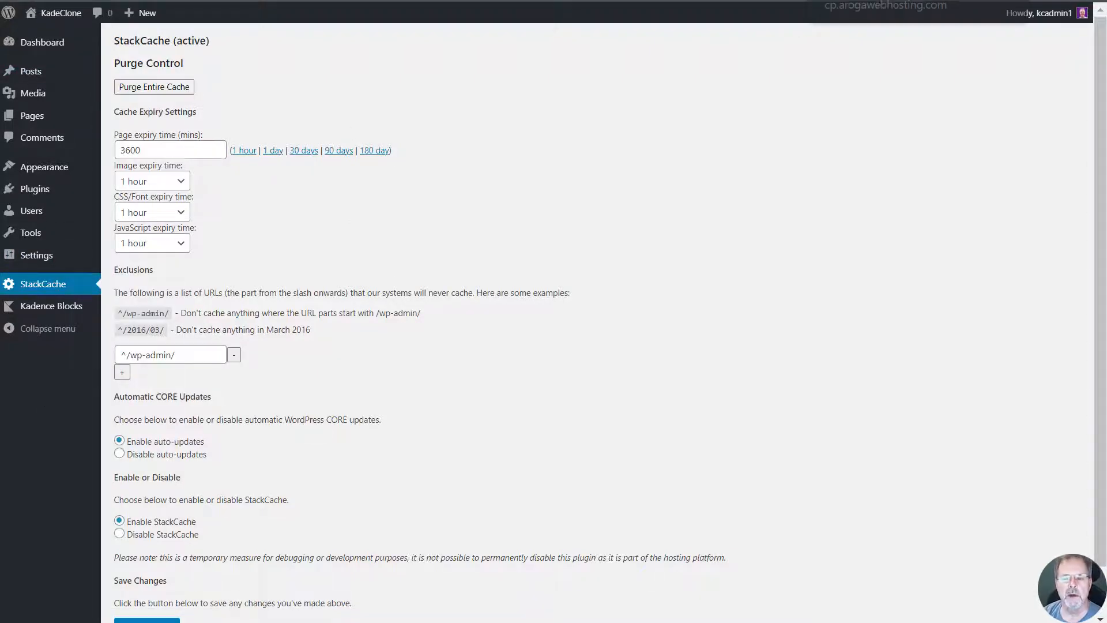
- Switch to the Aroga Web Hosting control panel for kadeclone.com and review its Web Optimisation settings
click(819, 0)
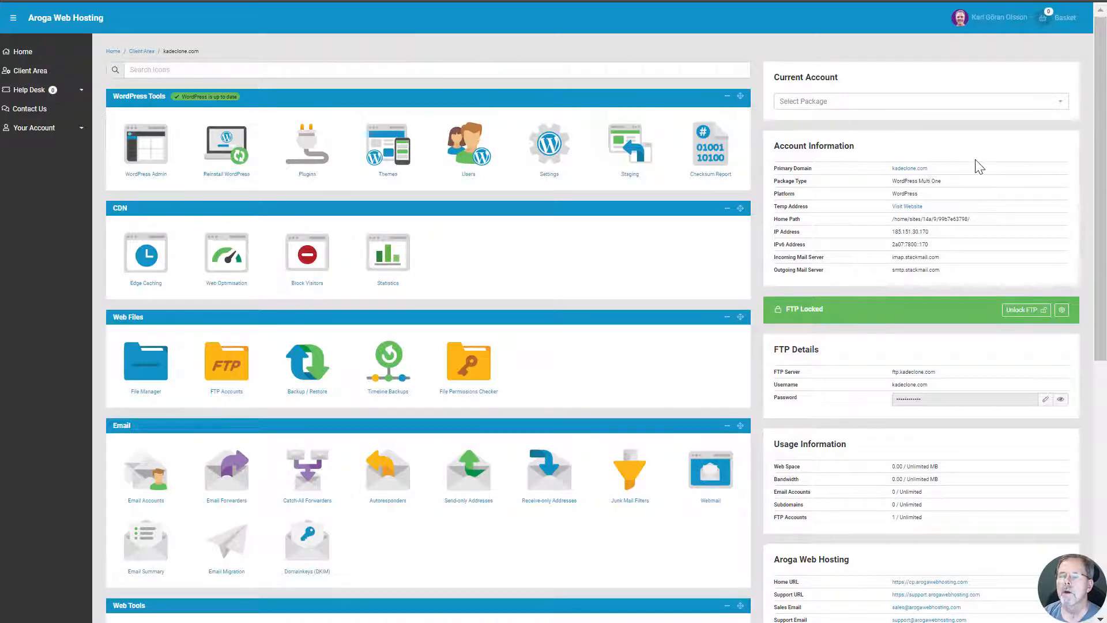
click(1025, 99)
click(971, 65)
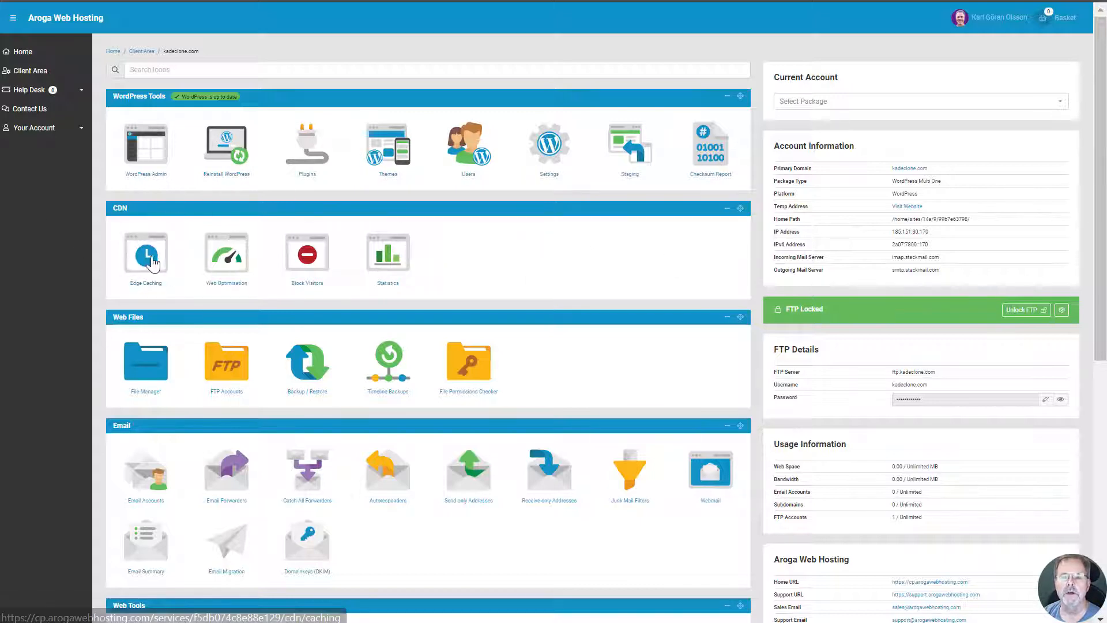
click(242, 257)
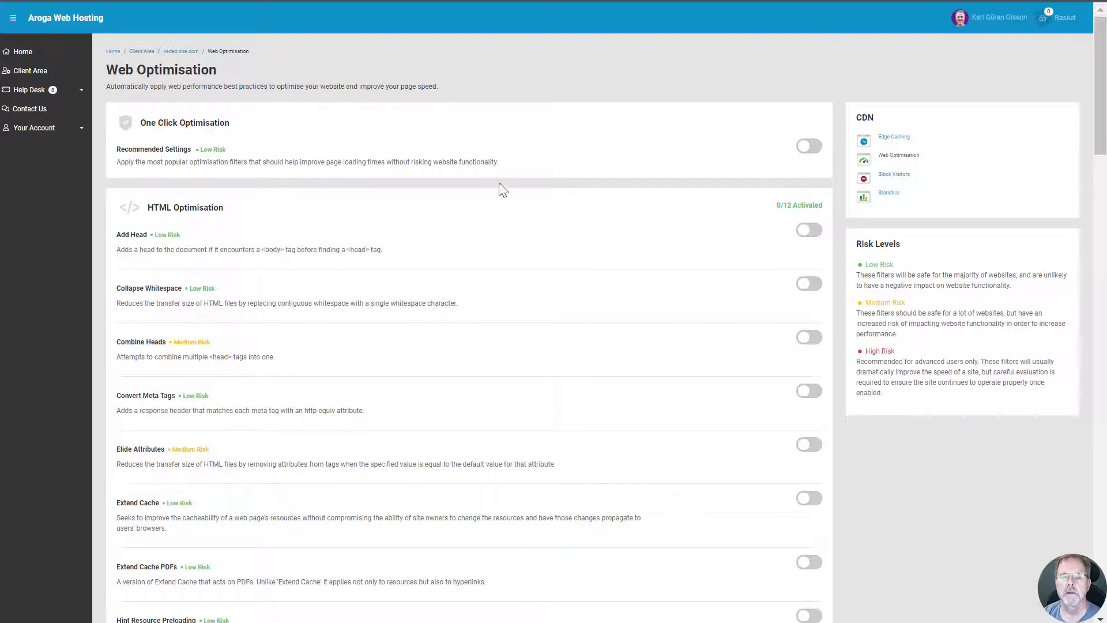
- Review the Edge Caching settings of kadeclone.com, from Global Edge Caching down to Purge Cache
click(177, 53)
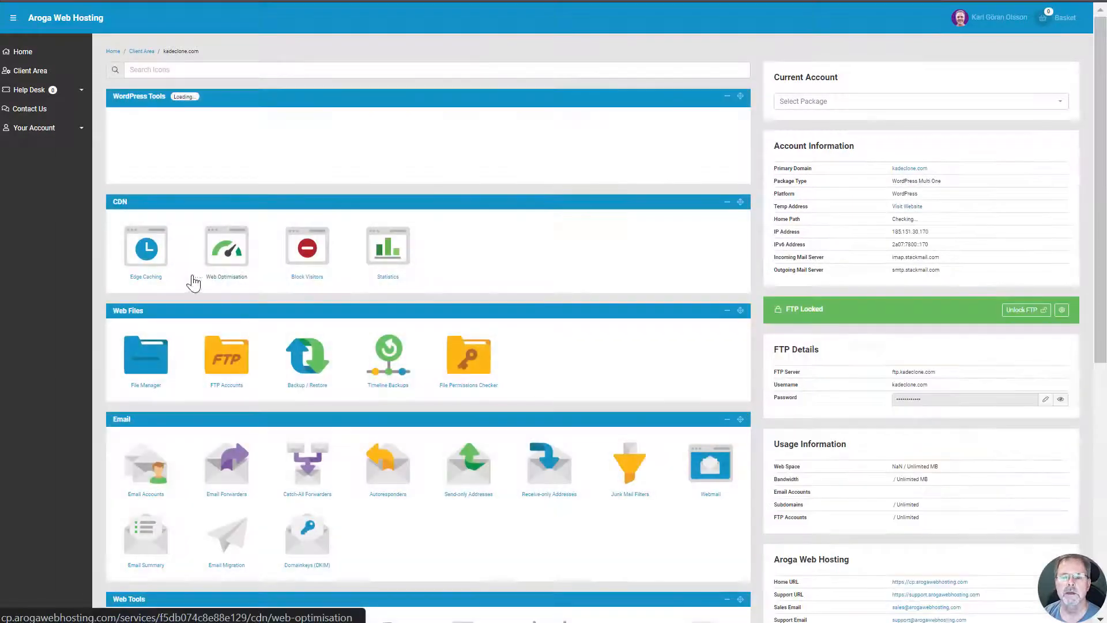
click(146, 249)
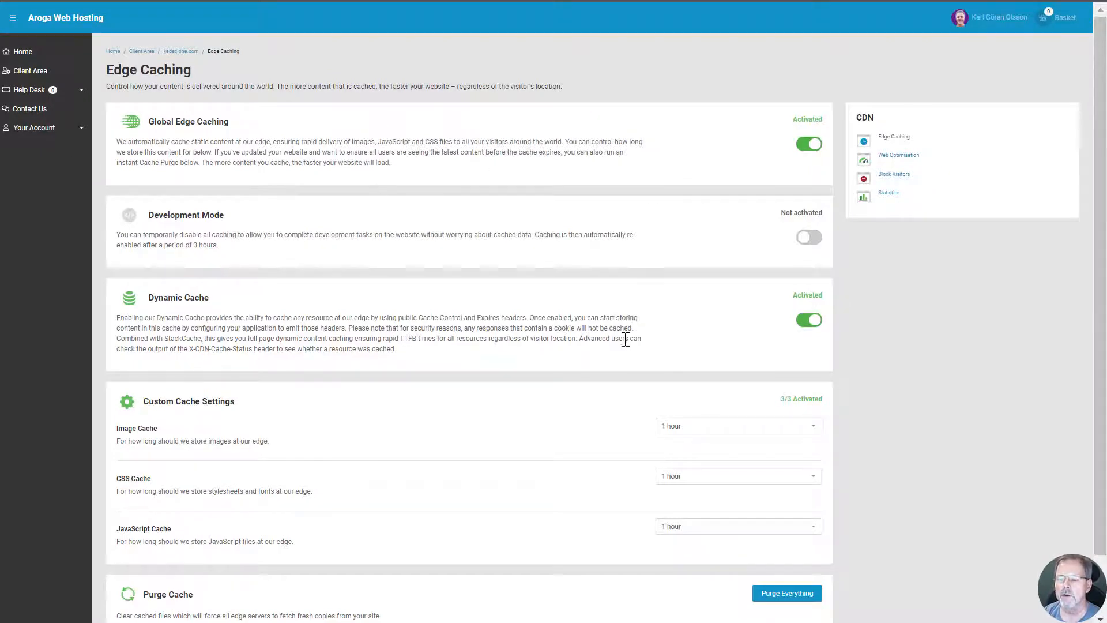
scroll(397, 350, down, 2)
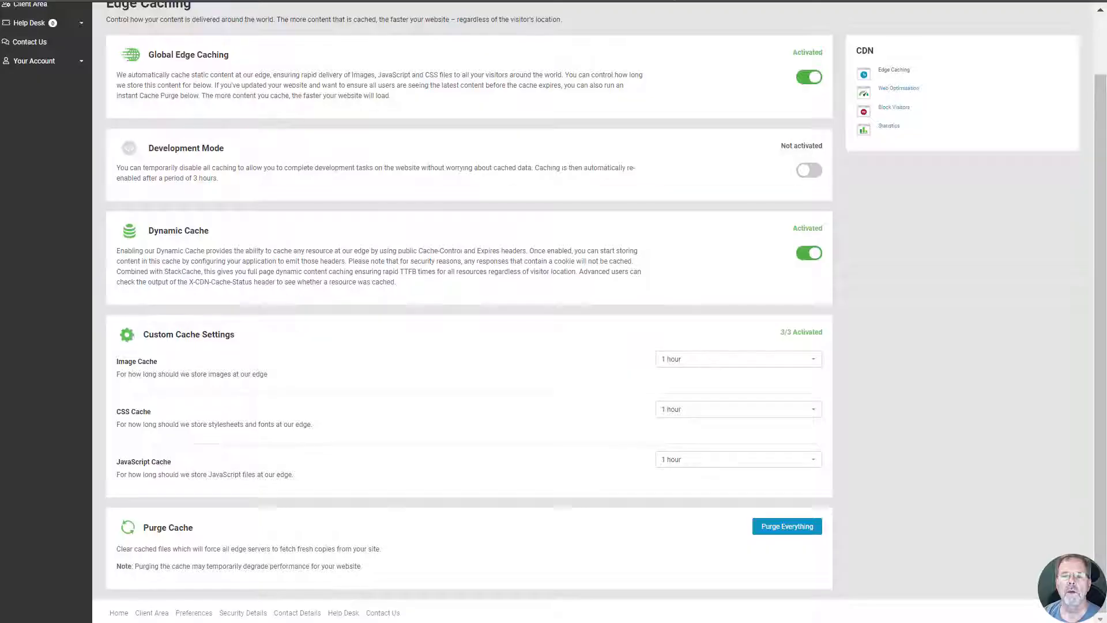
scroll(404, 165, up, 1)
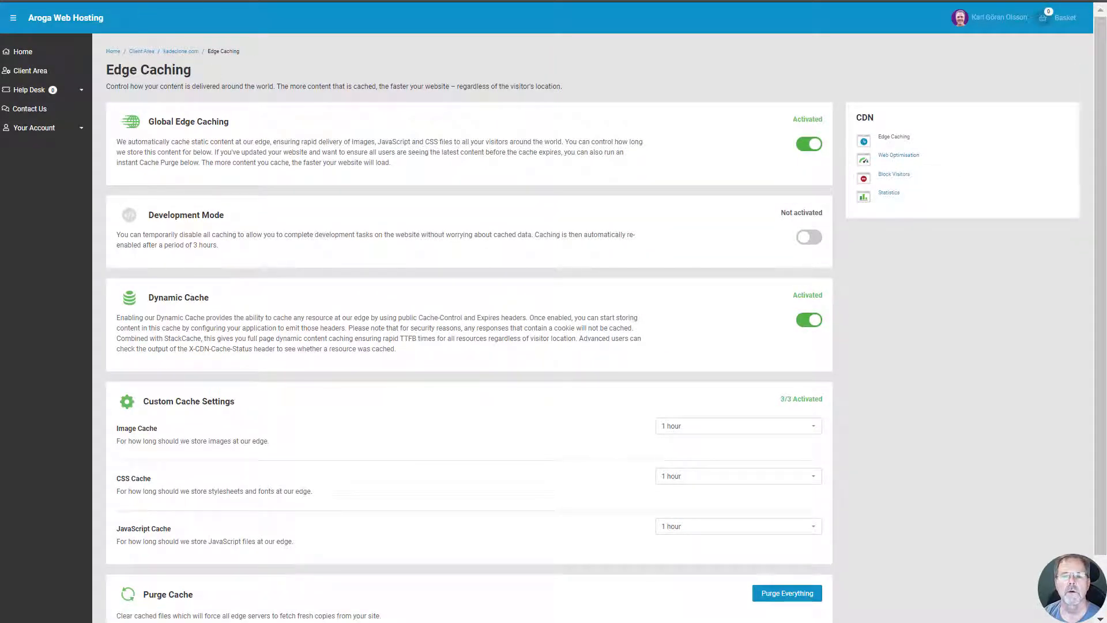
- Revisit the PageSpeed Insights and GTmetrix reports for kadeclone.com
click(346, 0)
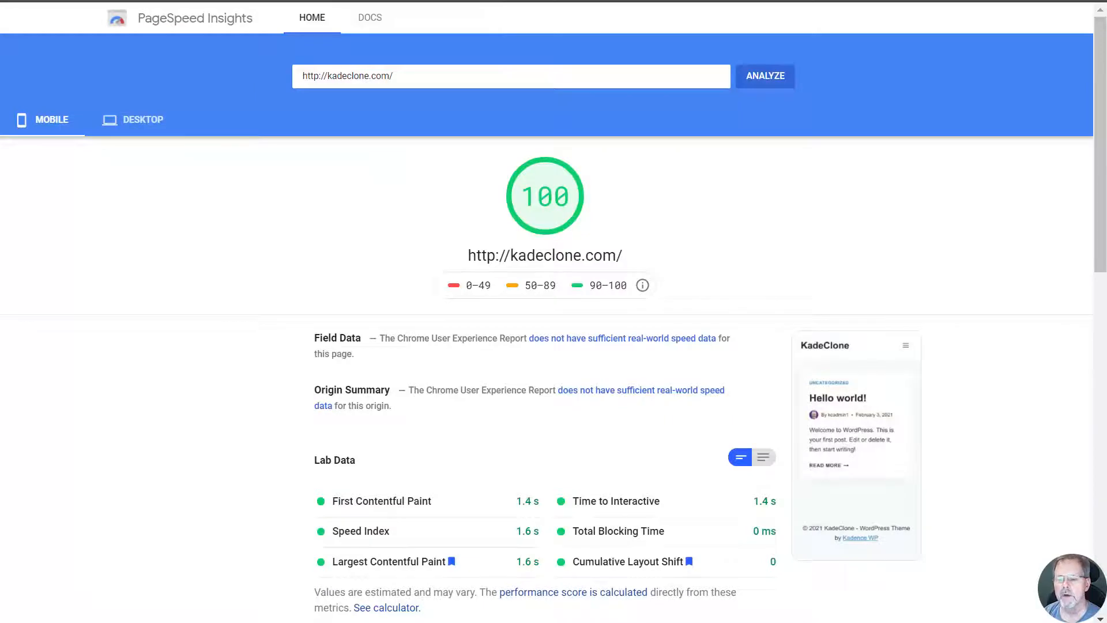
click(461, 0)
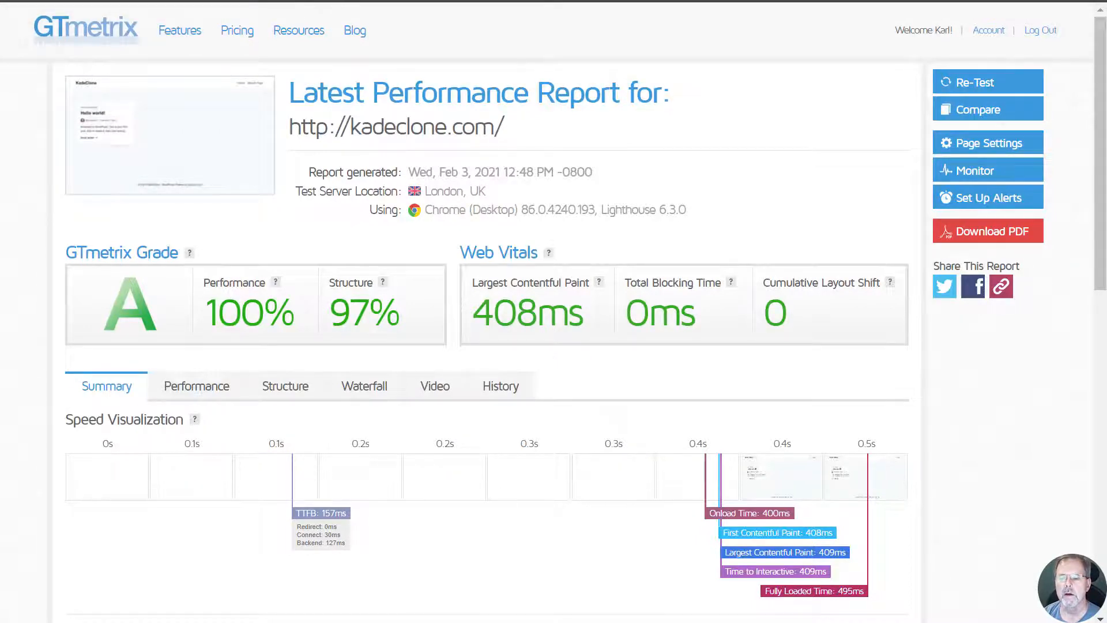
- Read the WordPress.org page of the Starter Templates by Kadence WP plugin, including its description and screenshots
click(577, 1)
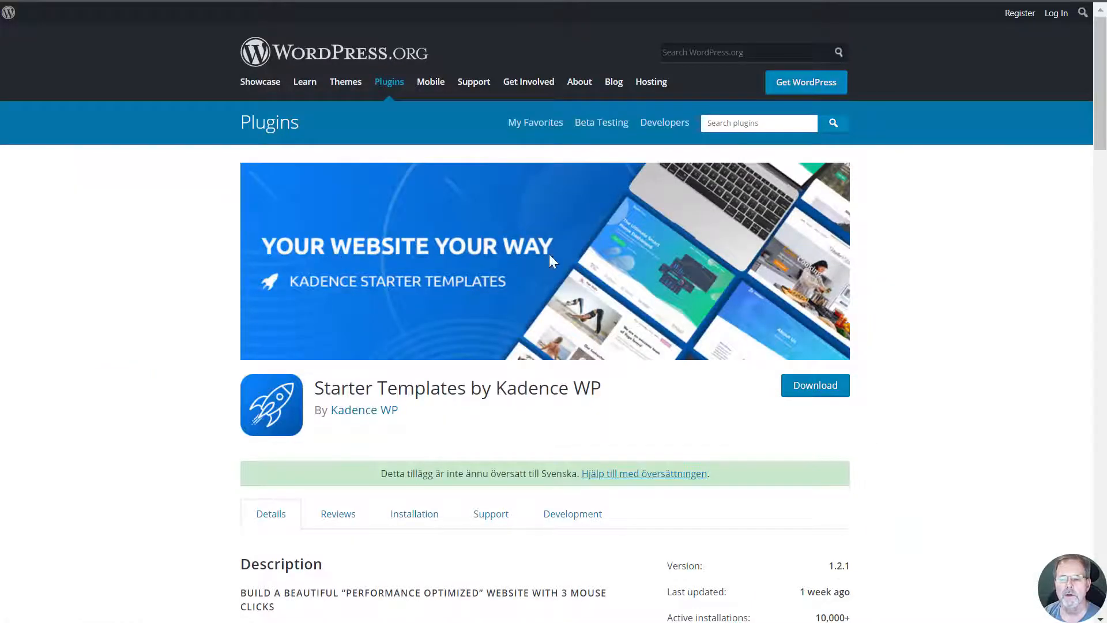
scroll(341, 351, down, 9)
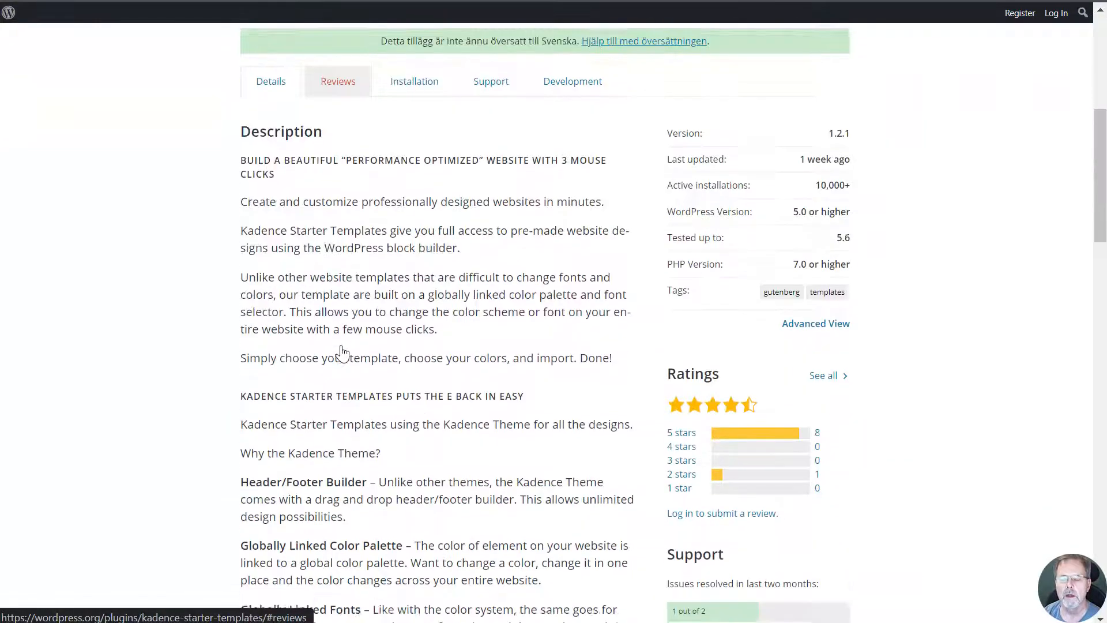
scroll(341, 351, down, 17)
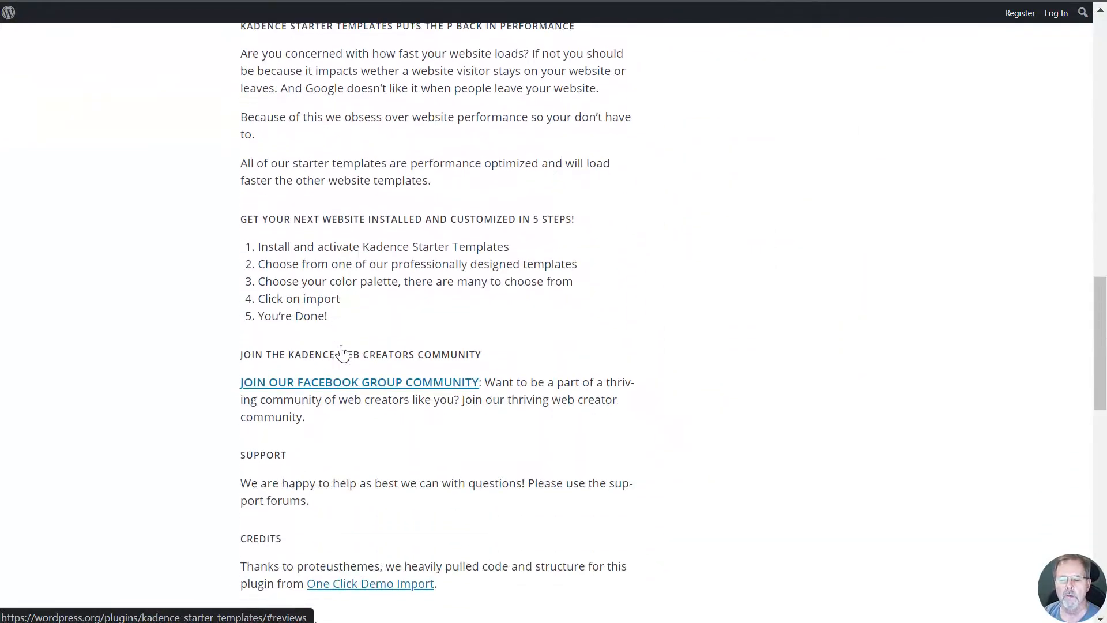
scroll(341, 351, down, 3)
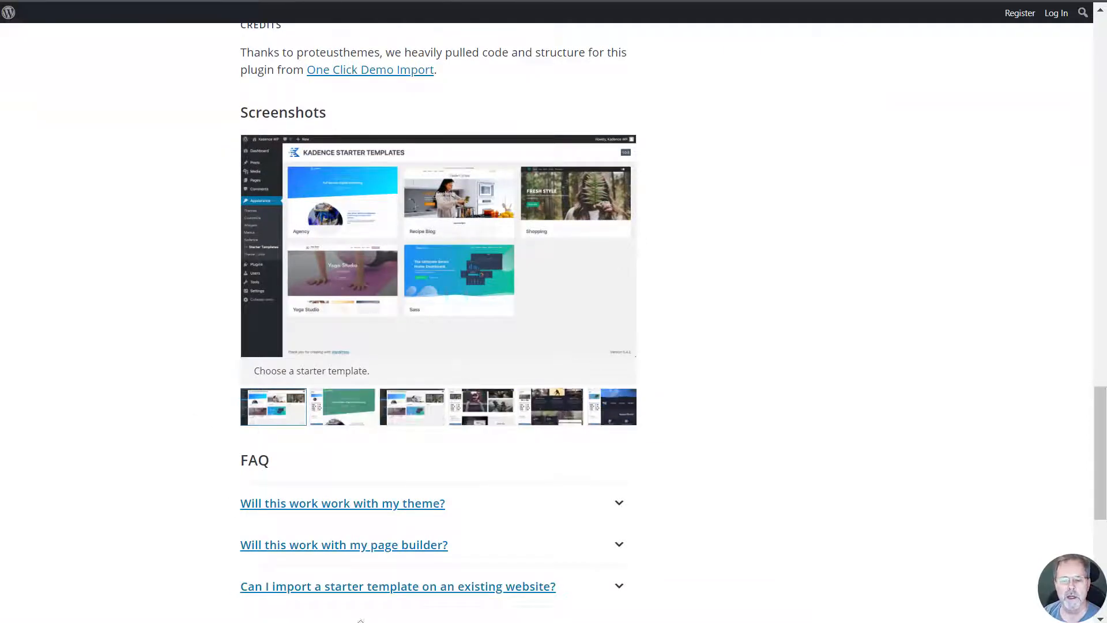
scroll(199, 449, up, 2)
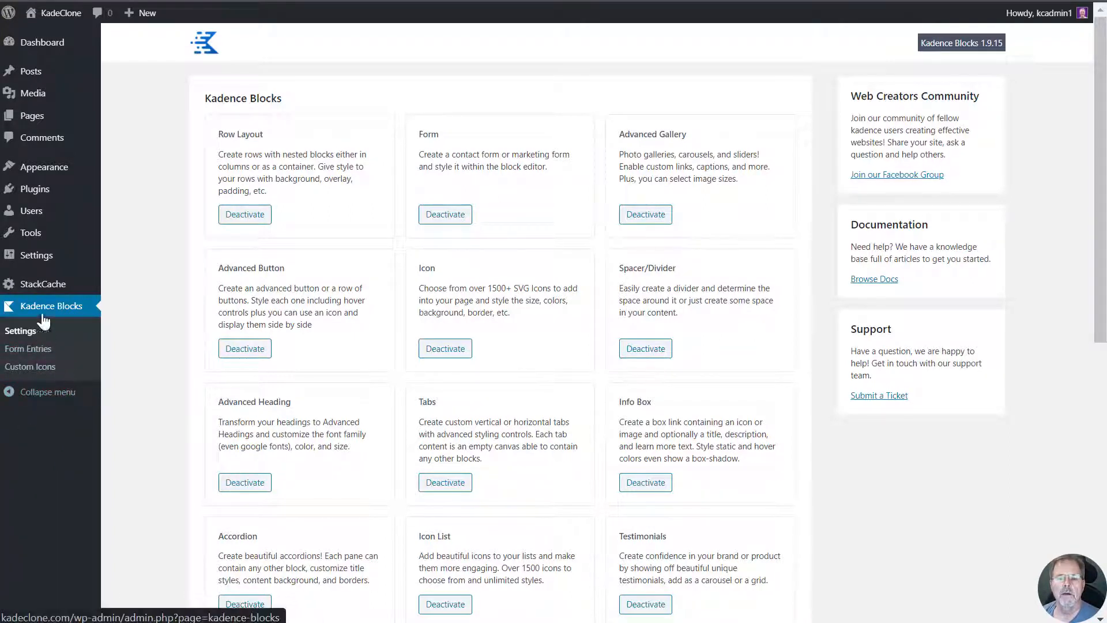
- Open the Kadence theme's settings page in the WordPress admin and look through its options
mouse_move(85, 202)
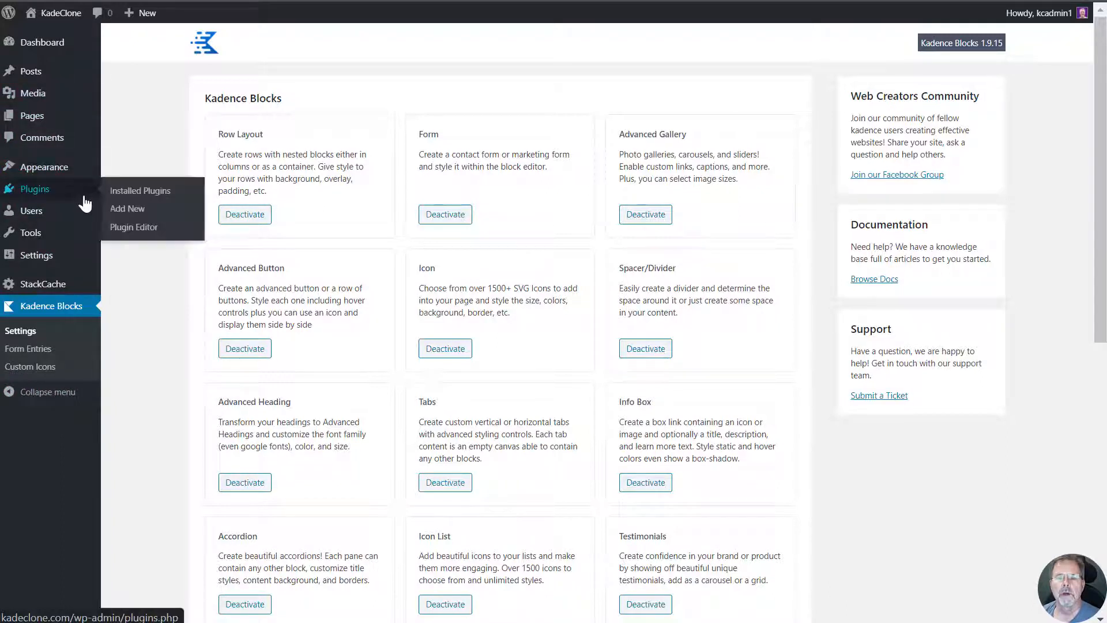
mouse_move(97, 172)
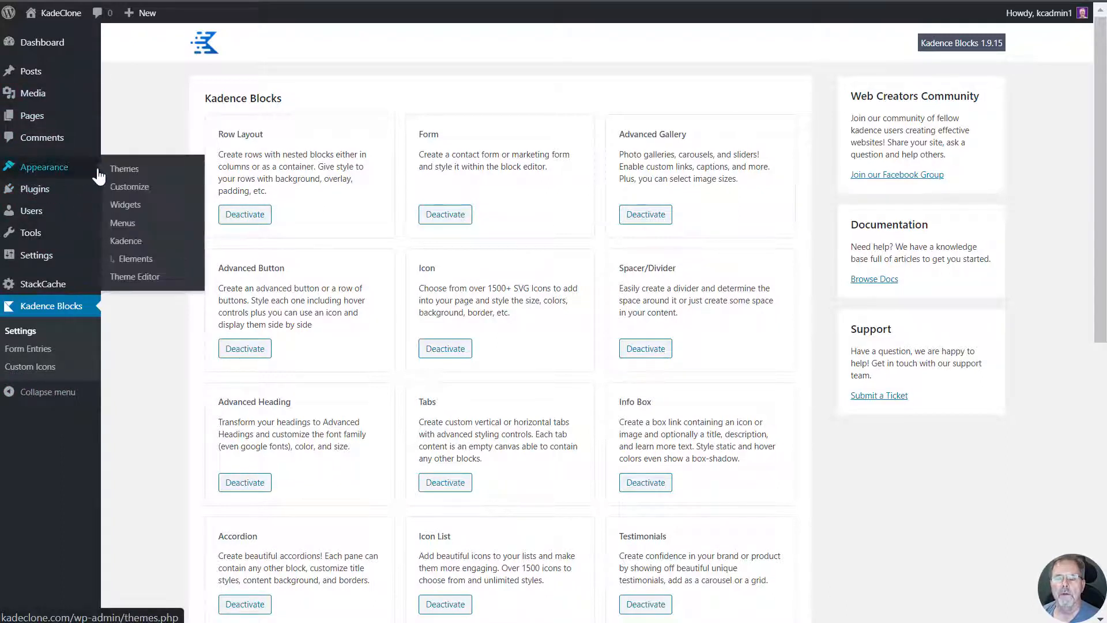
click(126, 249)
scroll(471, 242, down, 3)
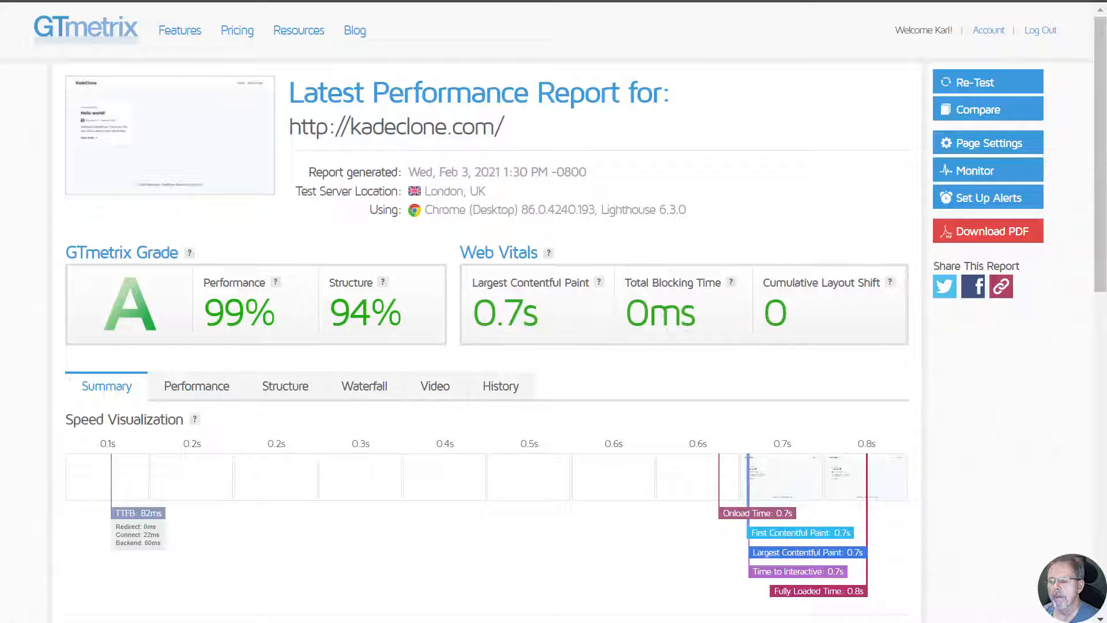
- Return to the WordPress admin and review the Pro Addons on the Kadence theme page
click(69, 1)
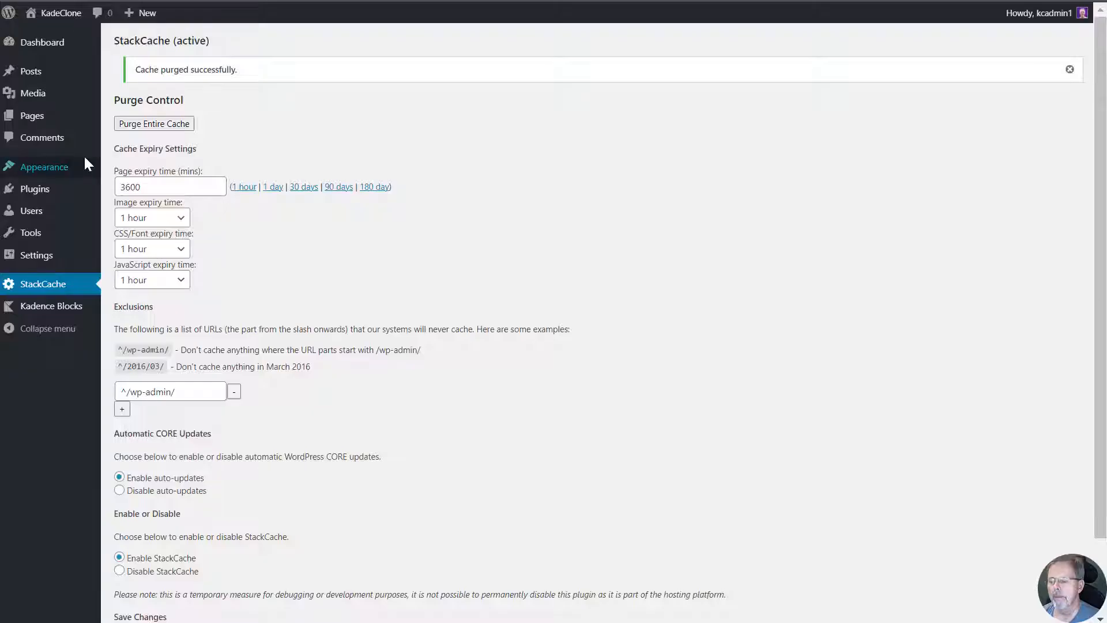
click(46, 171)
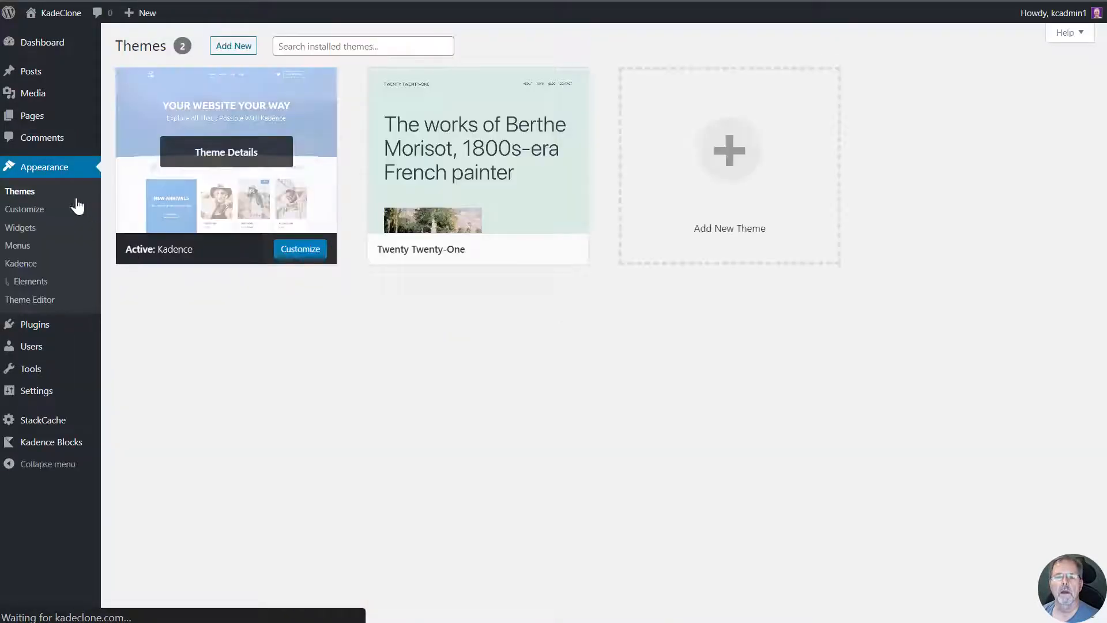
click(23, 267)
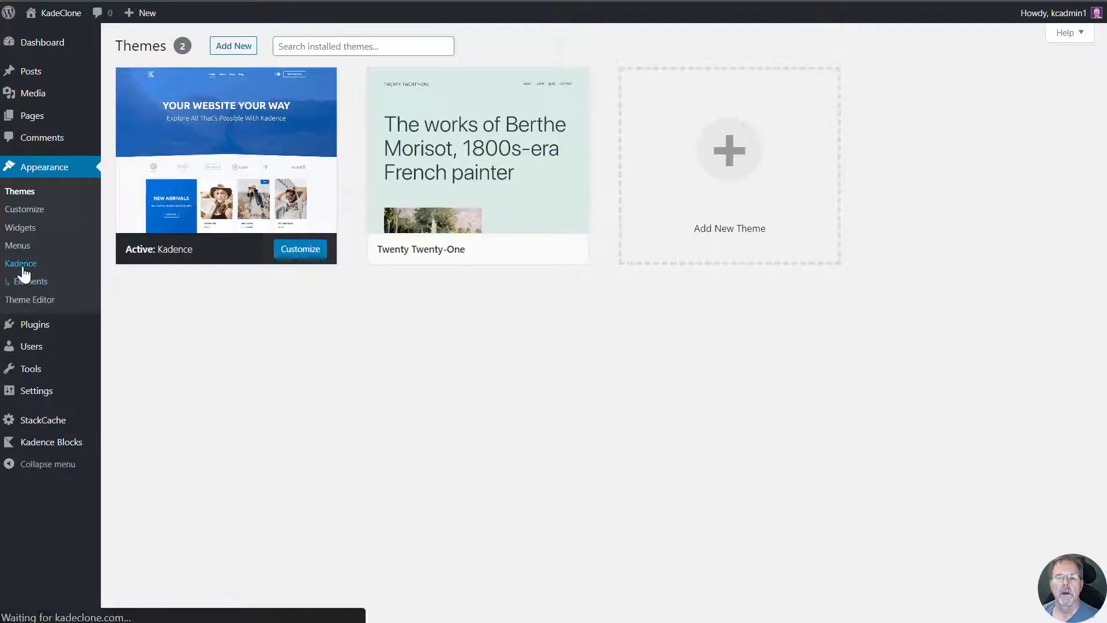
scroll(411, 409, down, 2)
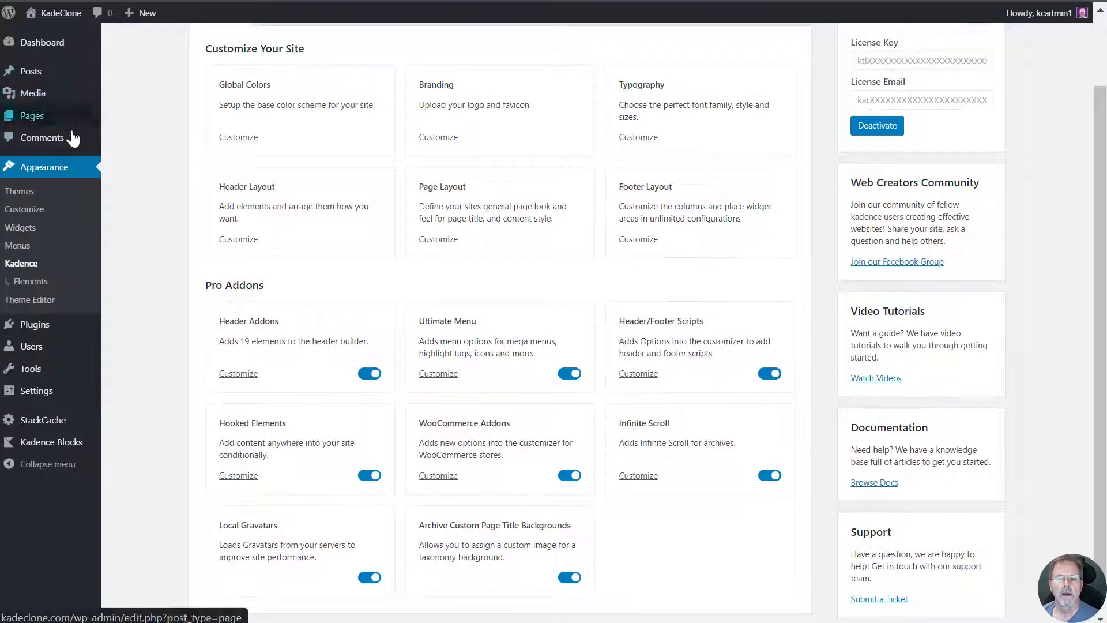
- Check the StackCache settings page and the desktop and mobile PageSpeed Insights results for kadeclone.com
click(58, 422)
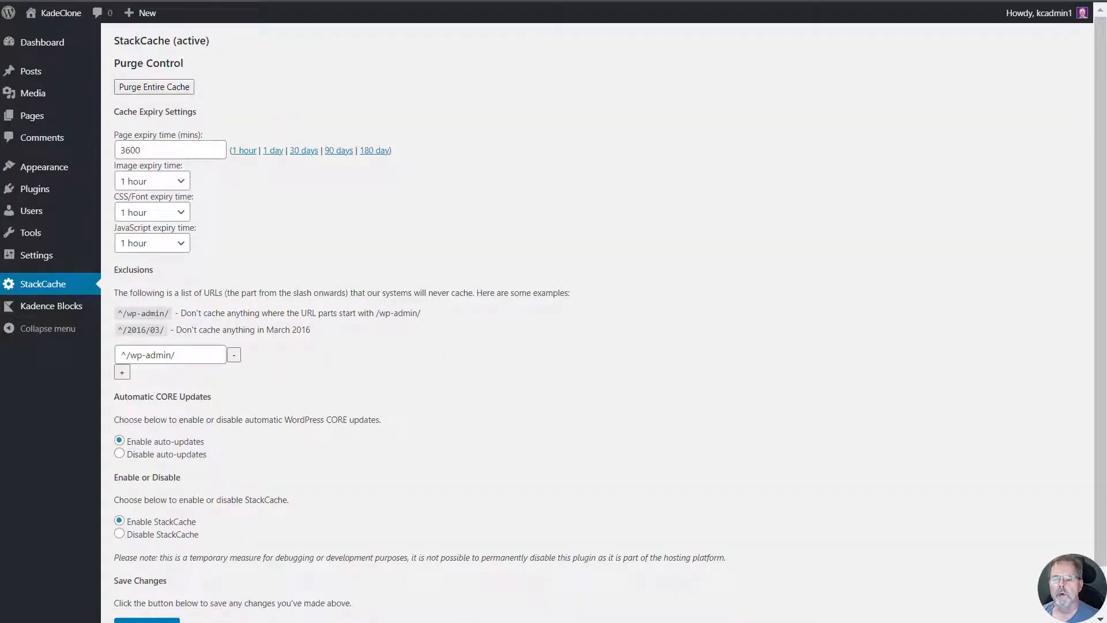
click(369, 2)
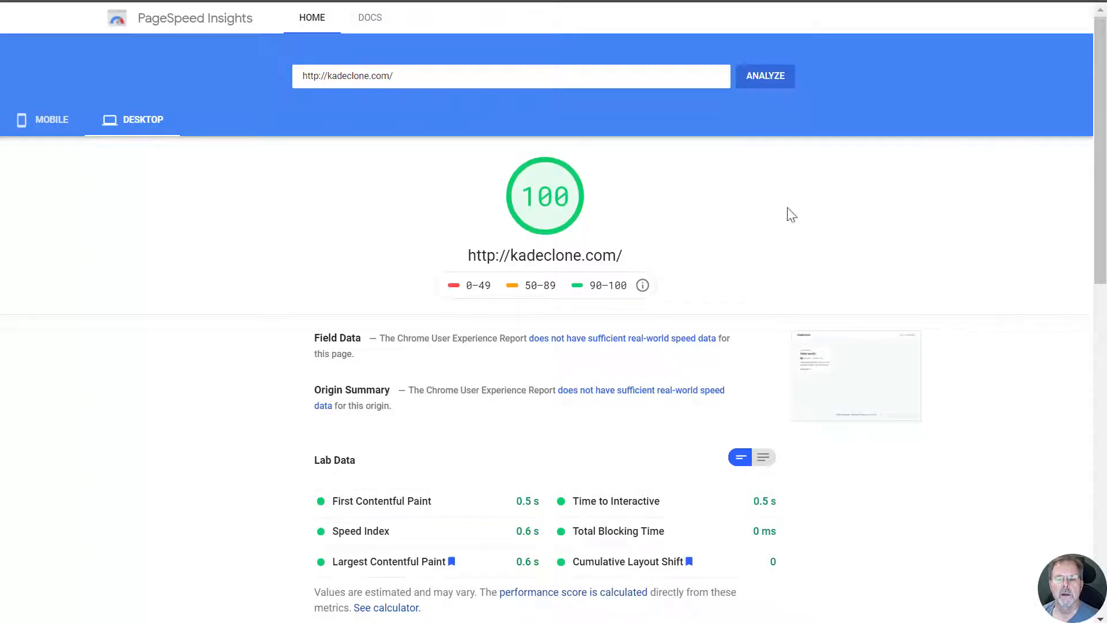
click(43, 121)
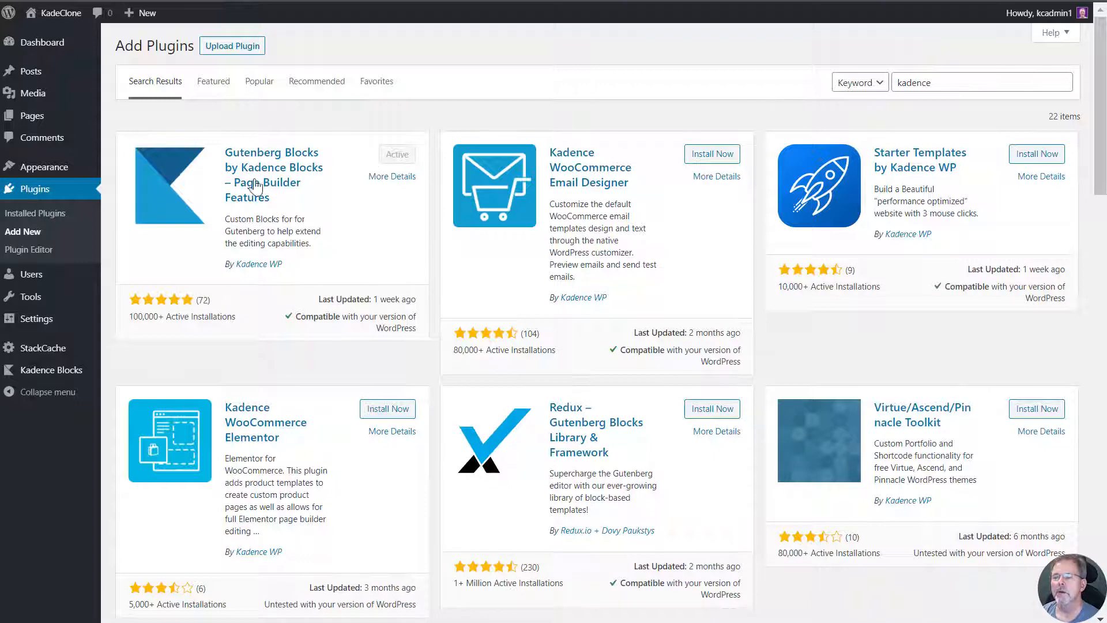
- Install and activate the Starter Templates by Kadence WP plugin
click(1035, 157)
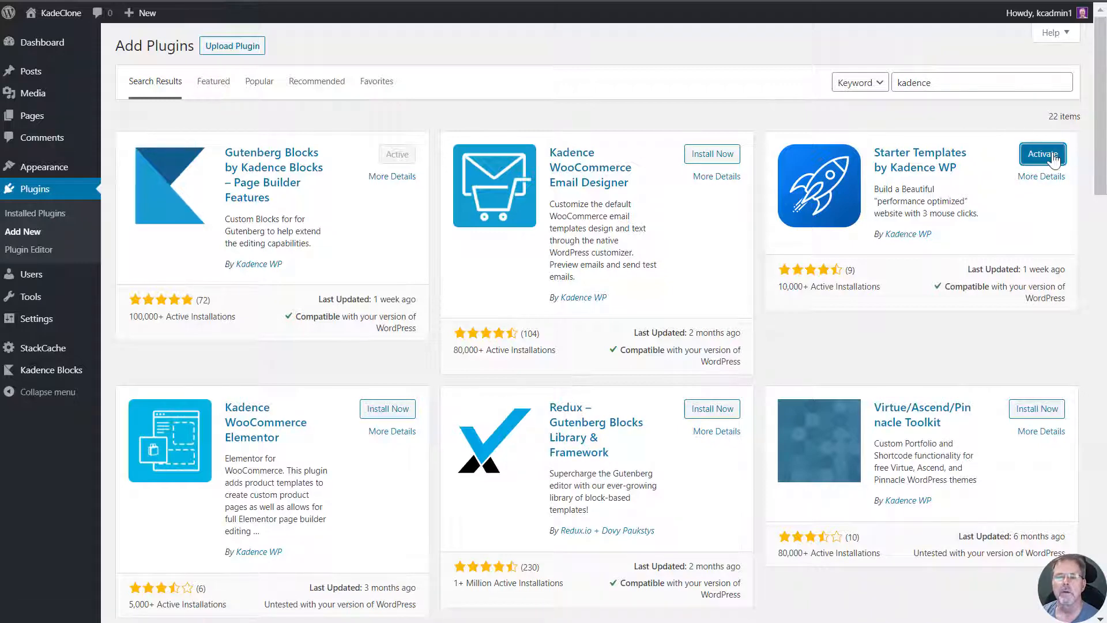
click(1052, 157)
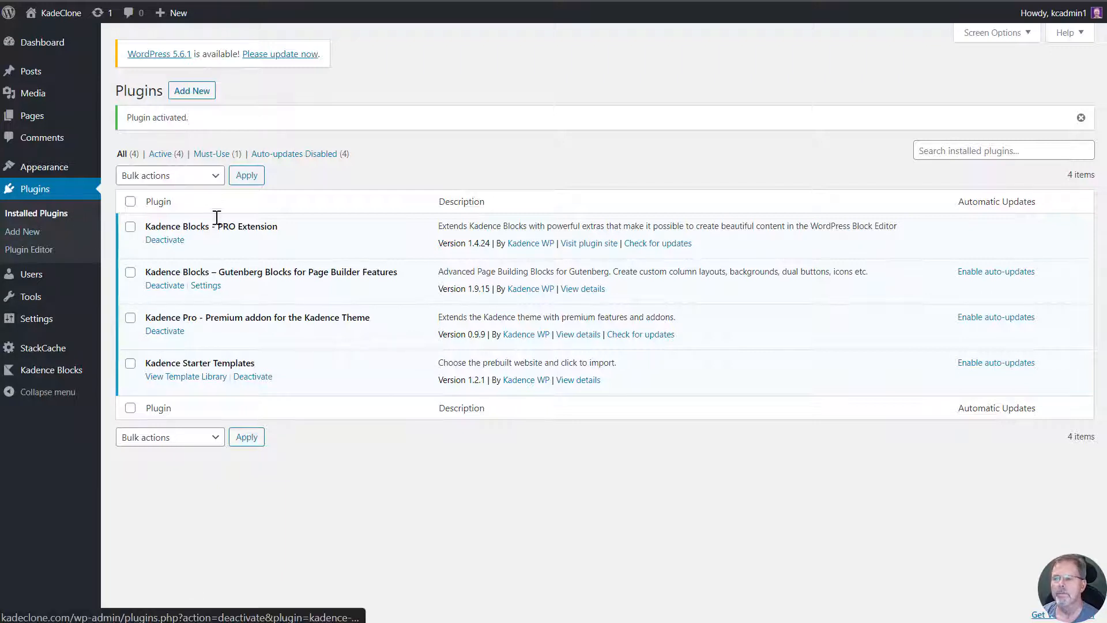
mouse_move(81, 172)
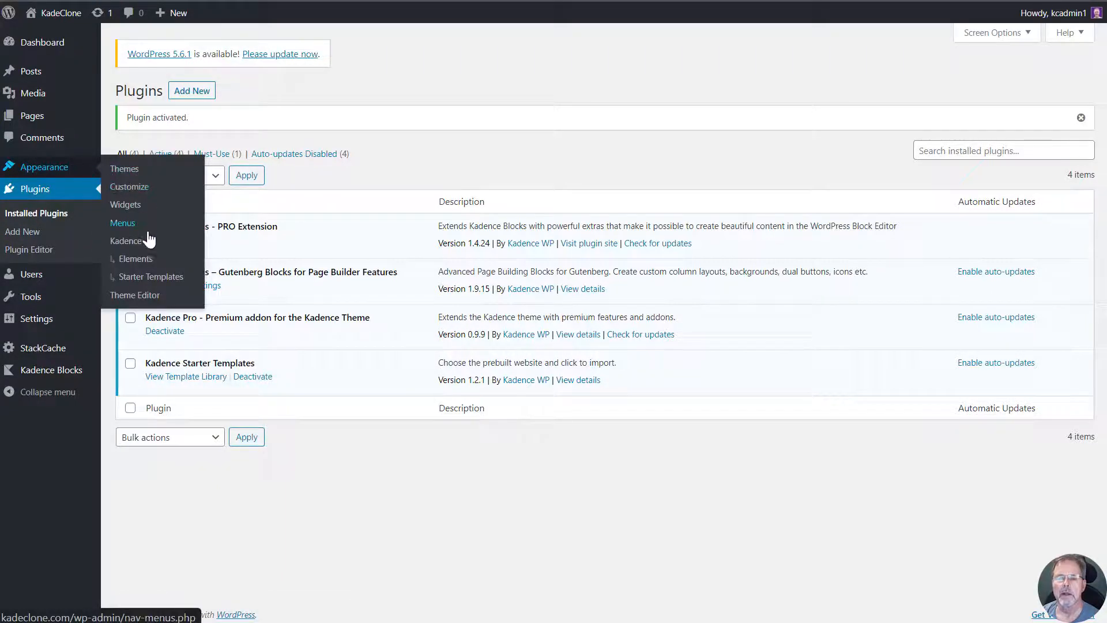
- Open the Kadence Starter Templates library for the Gutenberg builder, browse the designs and choose the Web Agency template
click(143, 278)
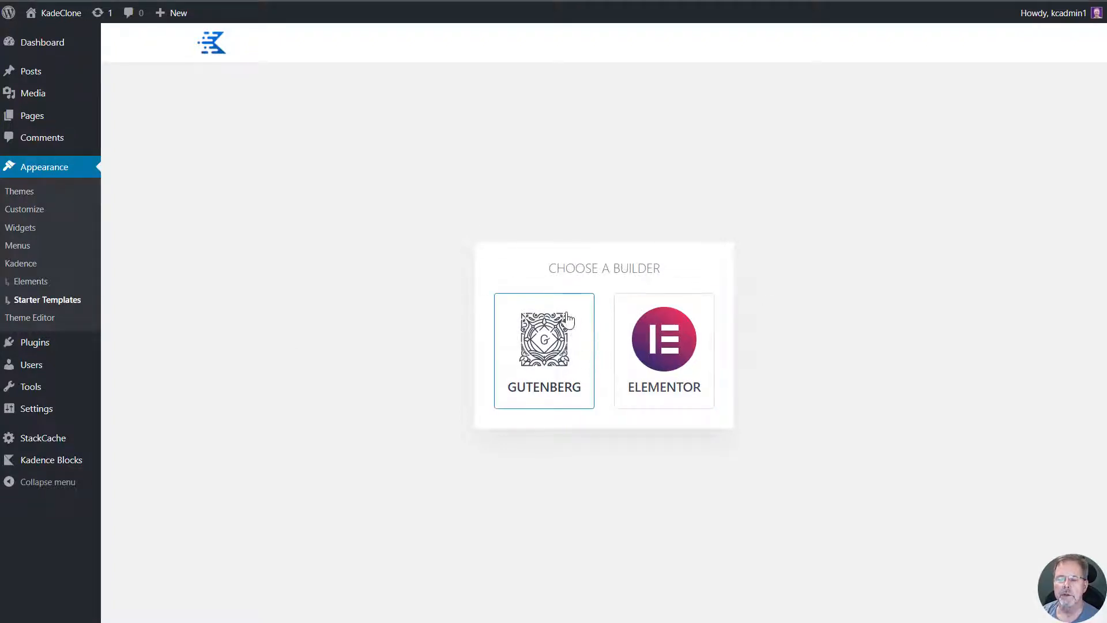
click(545, 345)
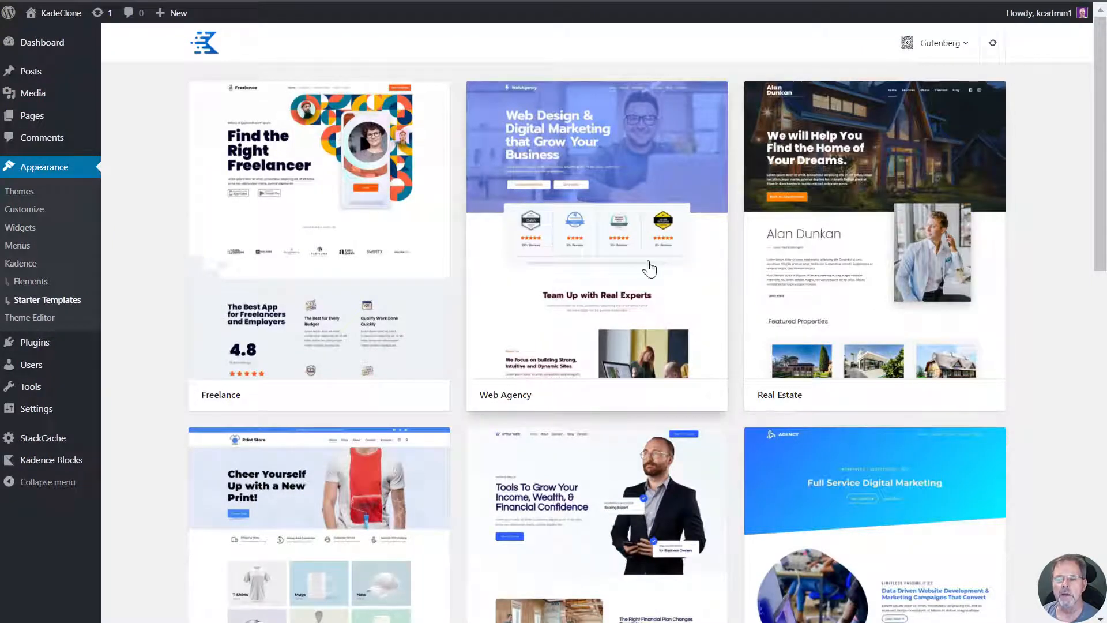
scroll(635, 255, down, 5)
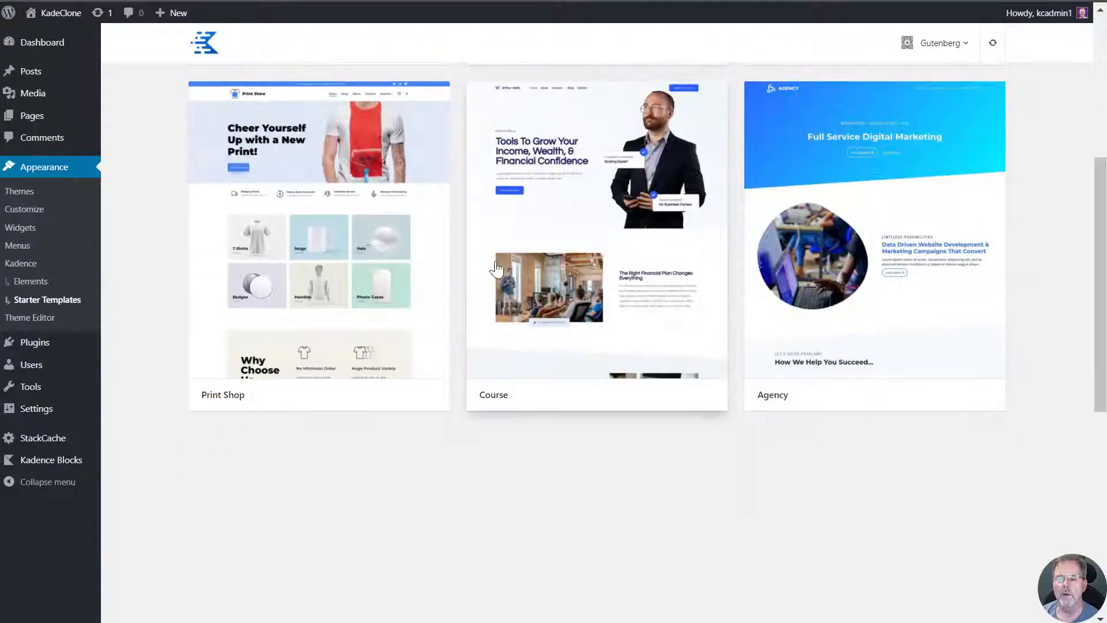
scroll(536, 277, up, 5)
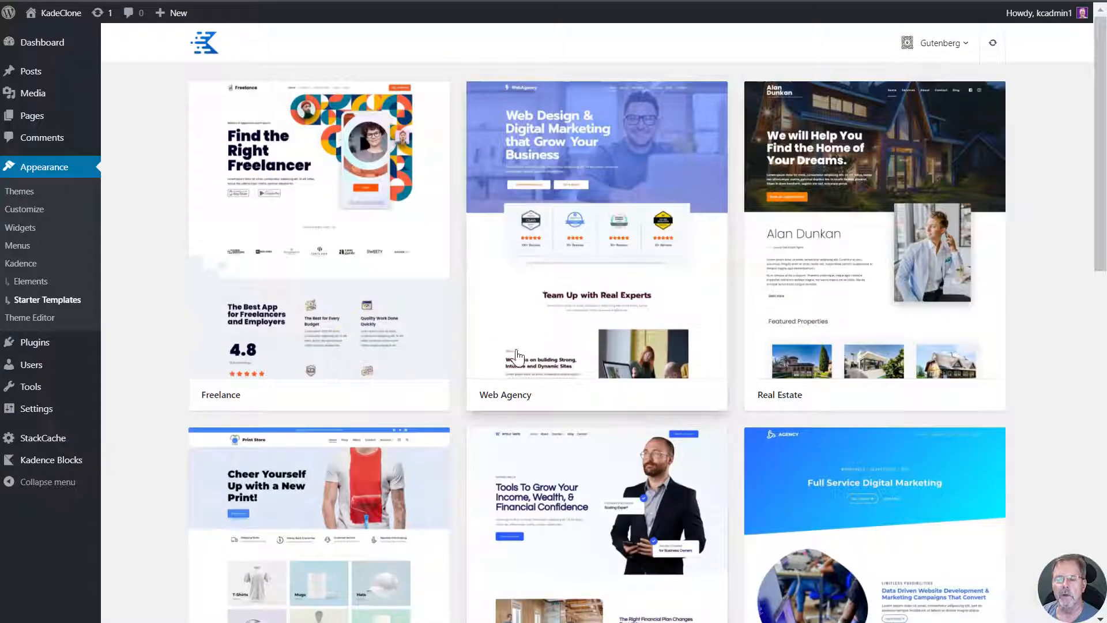
scroll(638, 346, down, 3)
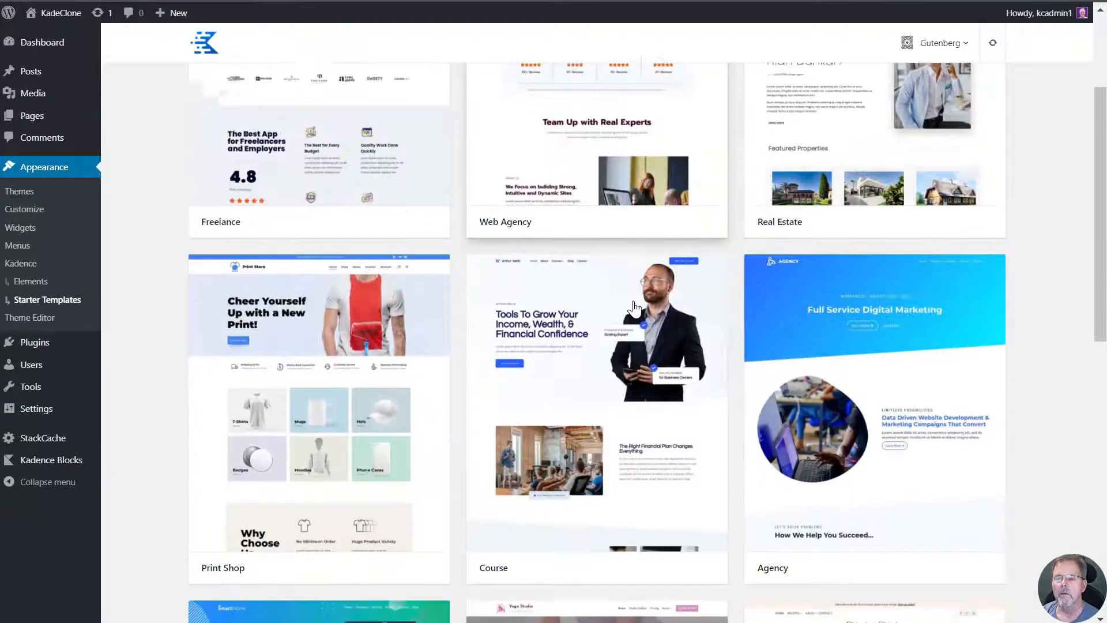
scroll(635, 309, up, 5)
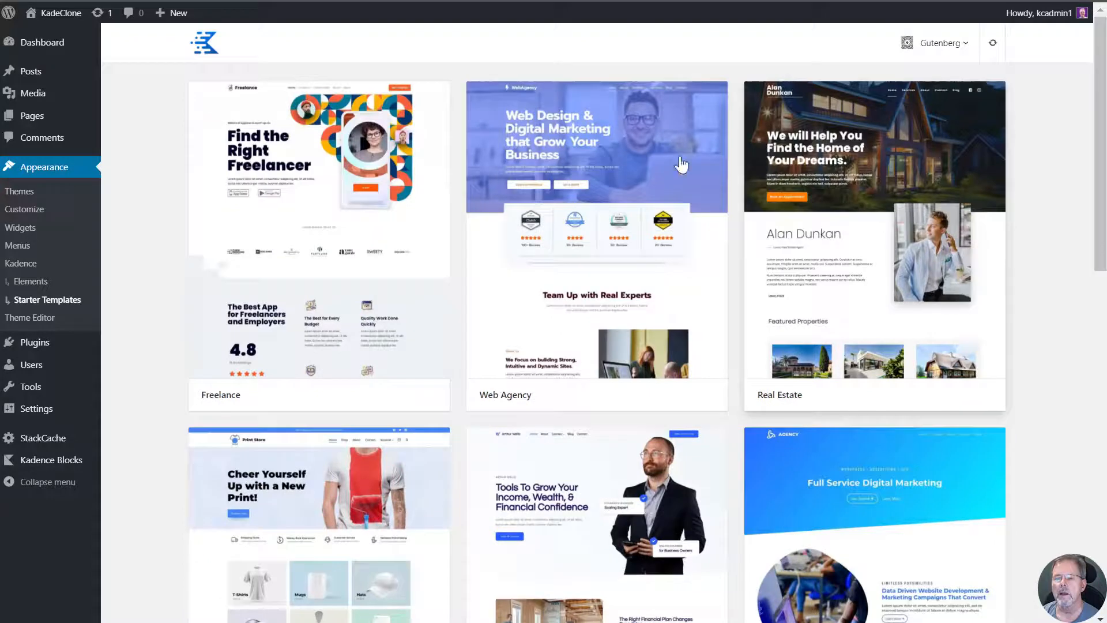
click(576, 187)
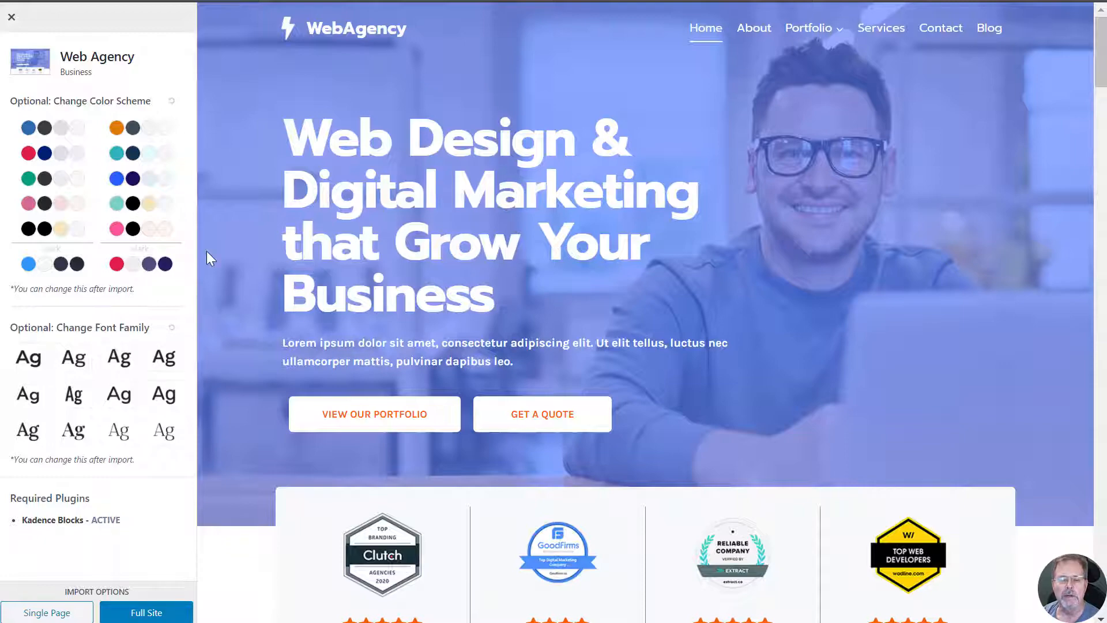
- Apply the dark color scheme with red and purple swatches to the Web Agency template and check its preview
click(147, 254)
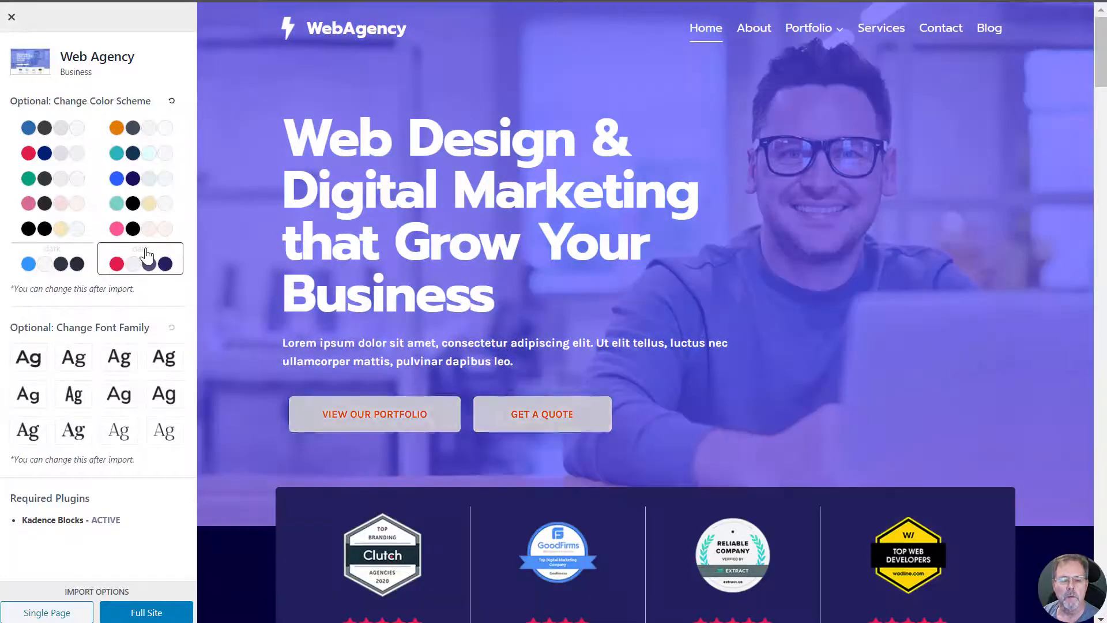
scroll(472, 454, down, 12)
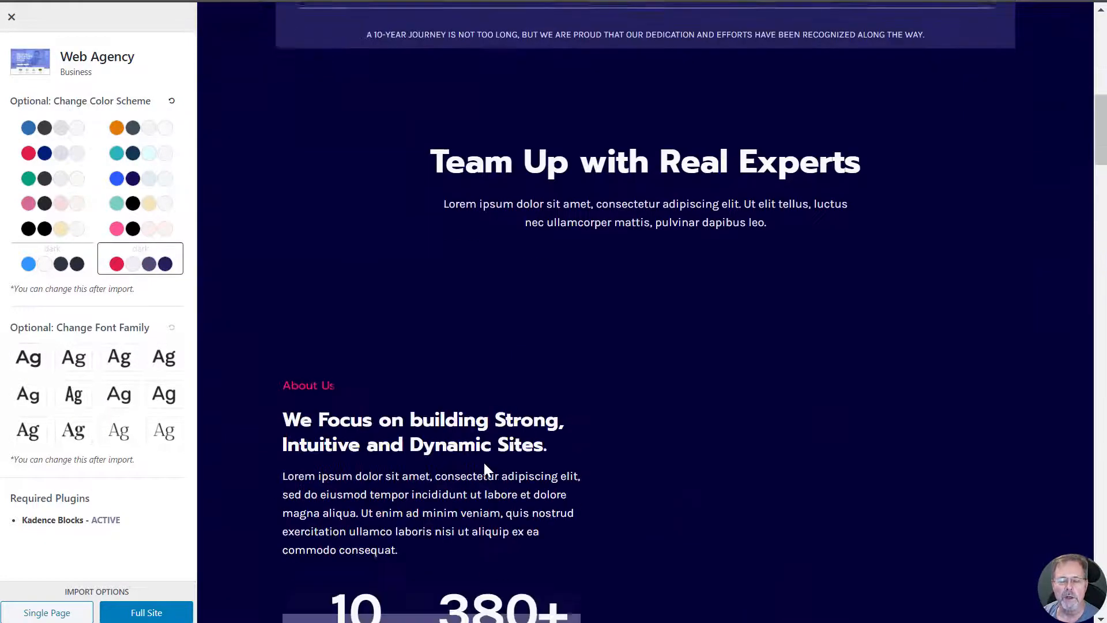
scroll(484, 463, up, 3)
scroll(485, 463, up, 10)
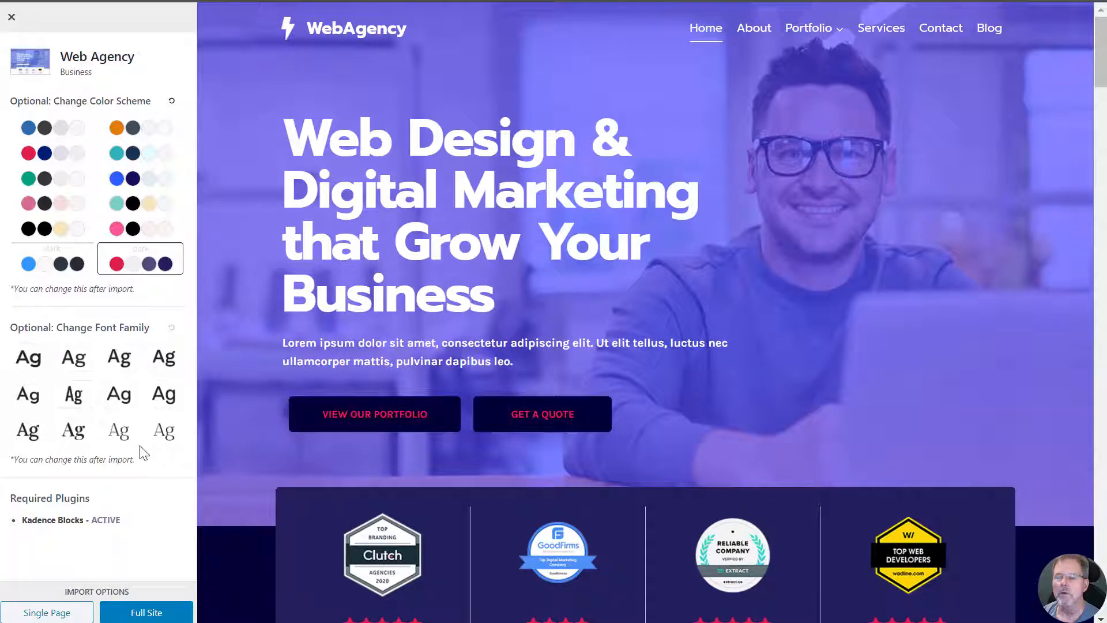
- Import the Web Agency template as a full site with the selected palette and view the finished site
click(146, 614)
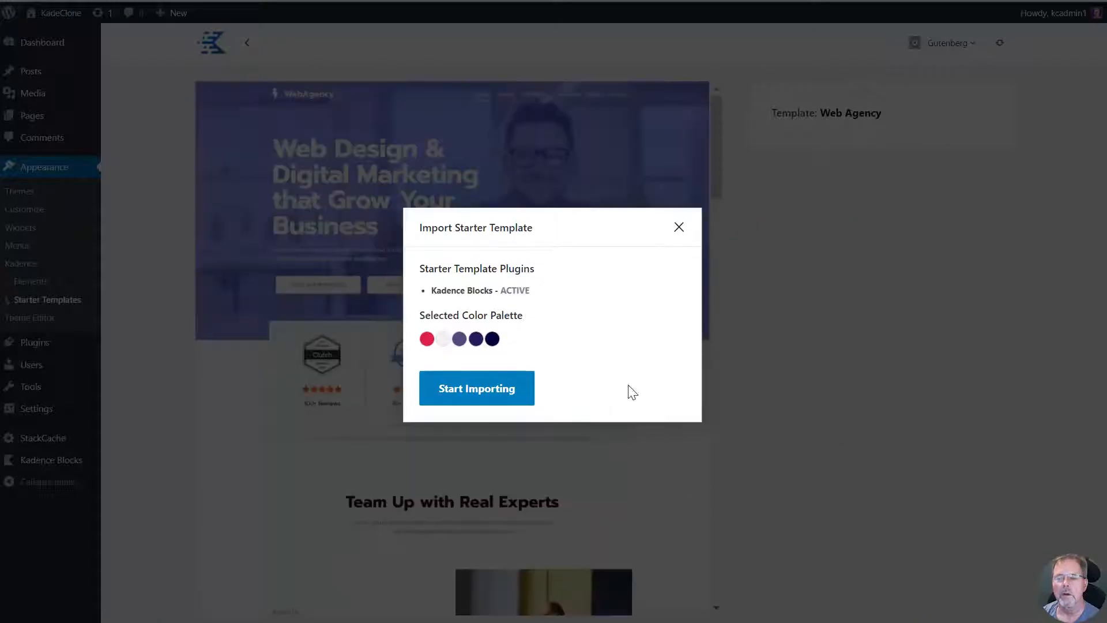
click(497, 394)
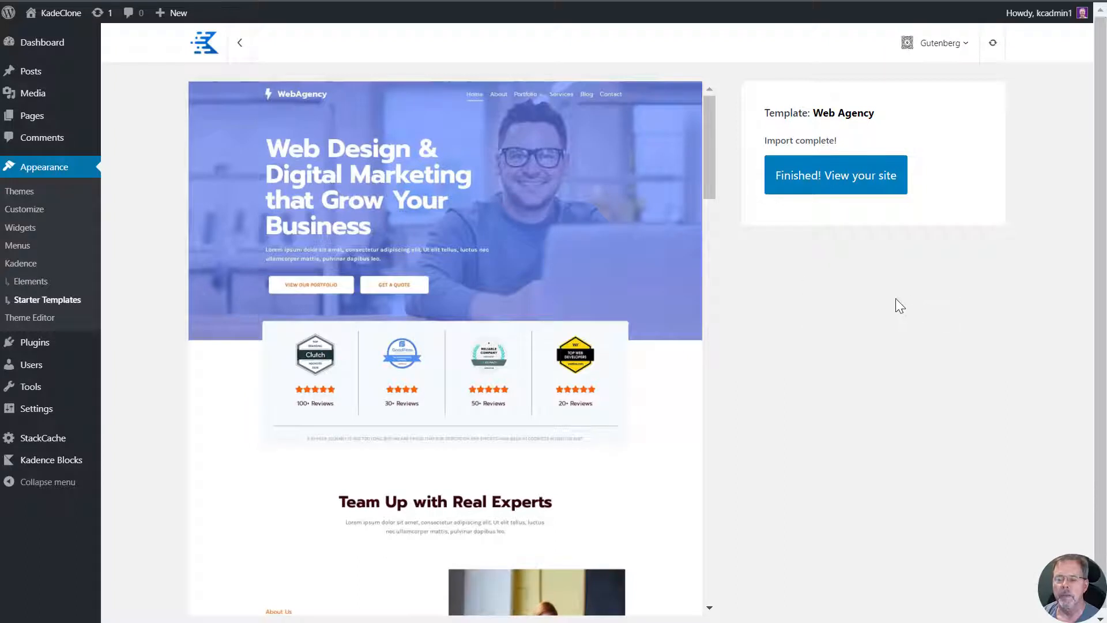
click(839, 180)
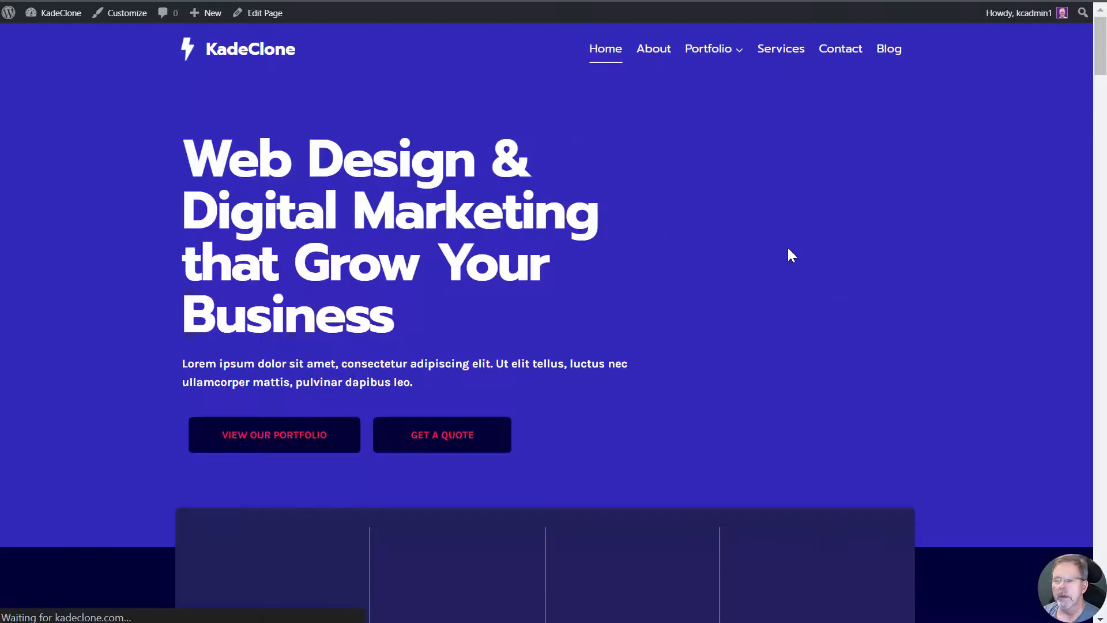
- Look through the imported home page down to the Clients section and return to its header
scroll(722, 180, down, 15)
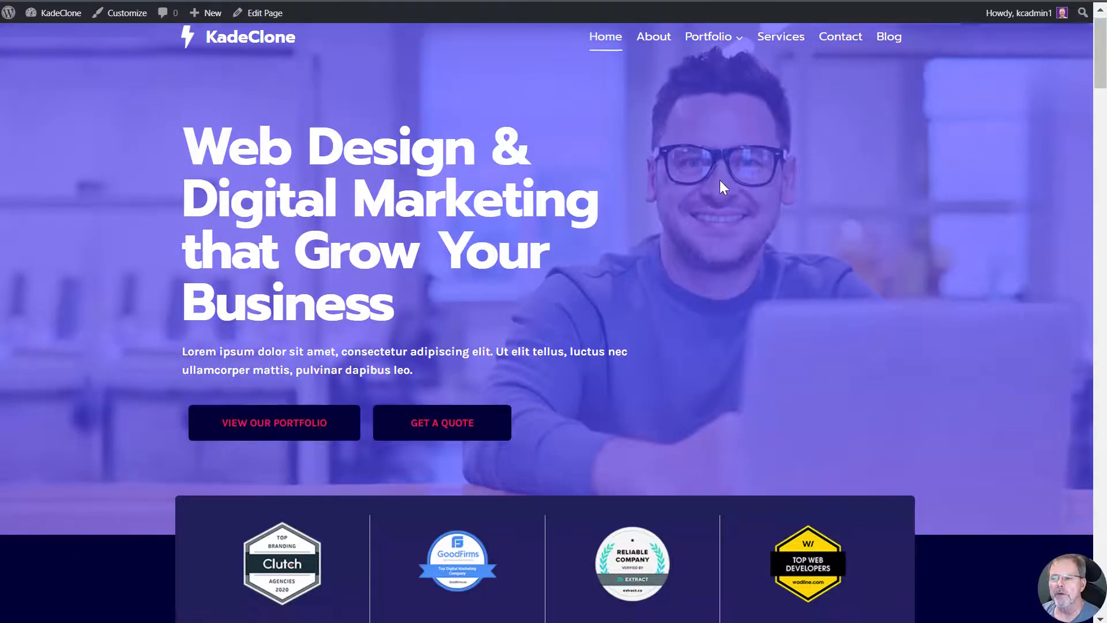
scroll(725, 190, down, 20)
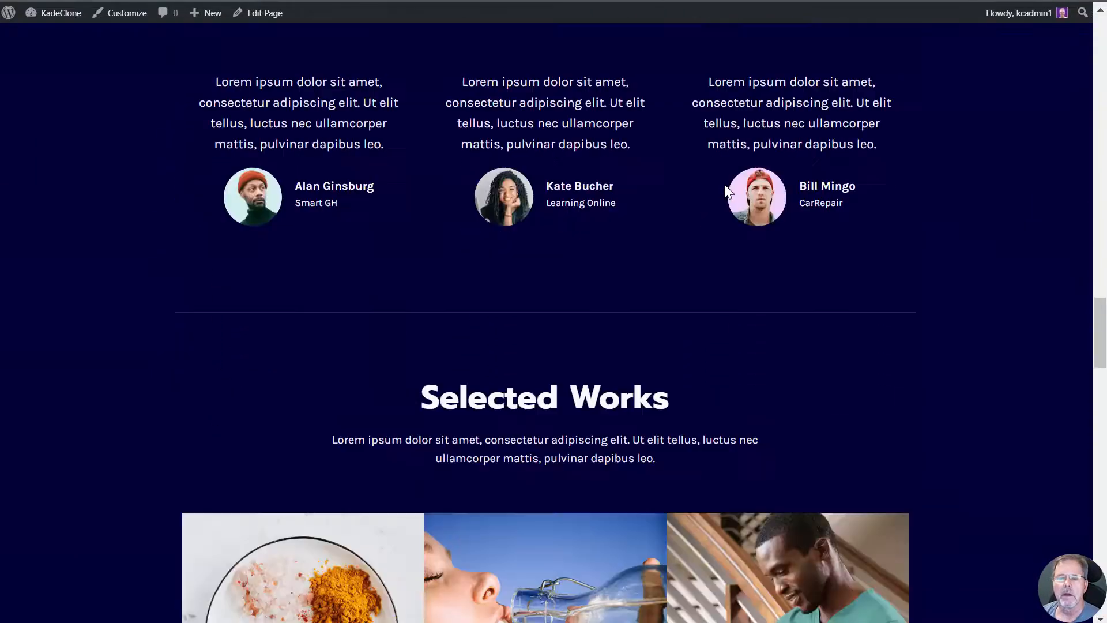
scroll(724, 199, down, 5)
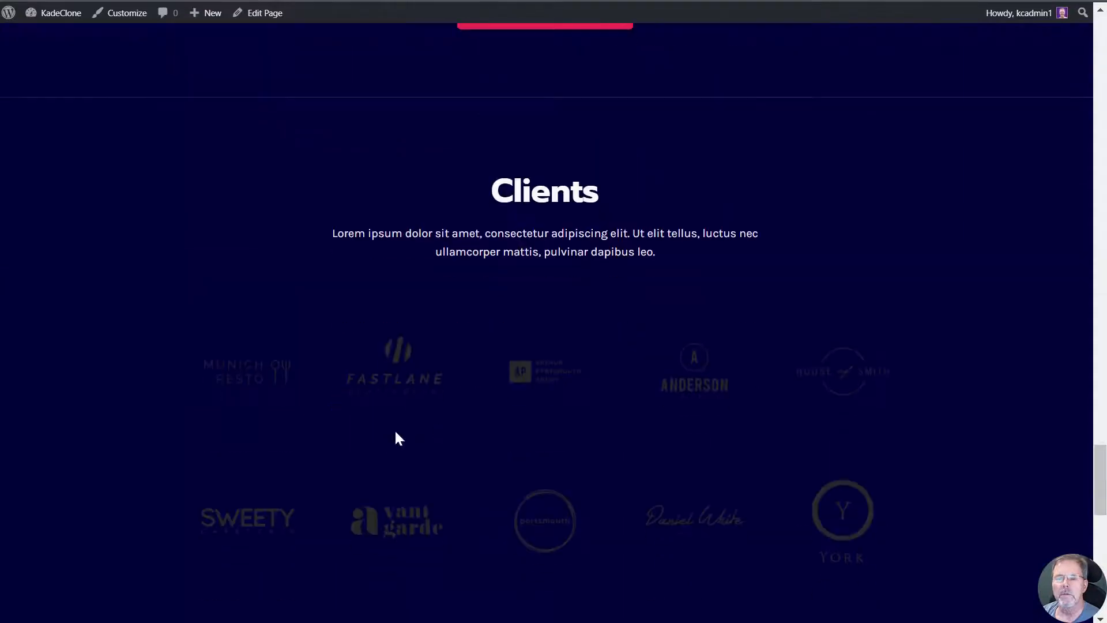
scroll(667, 399, up, 20)
scroll(666, 400, up, 20)
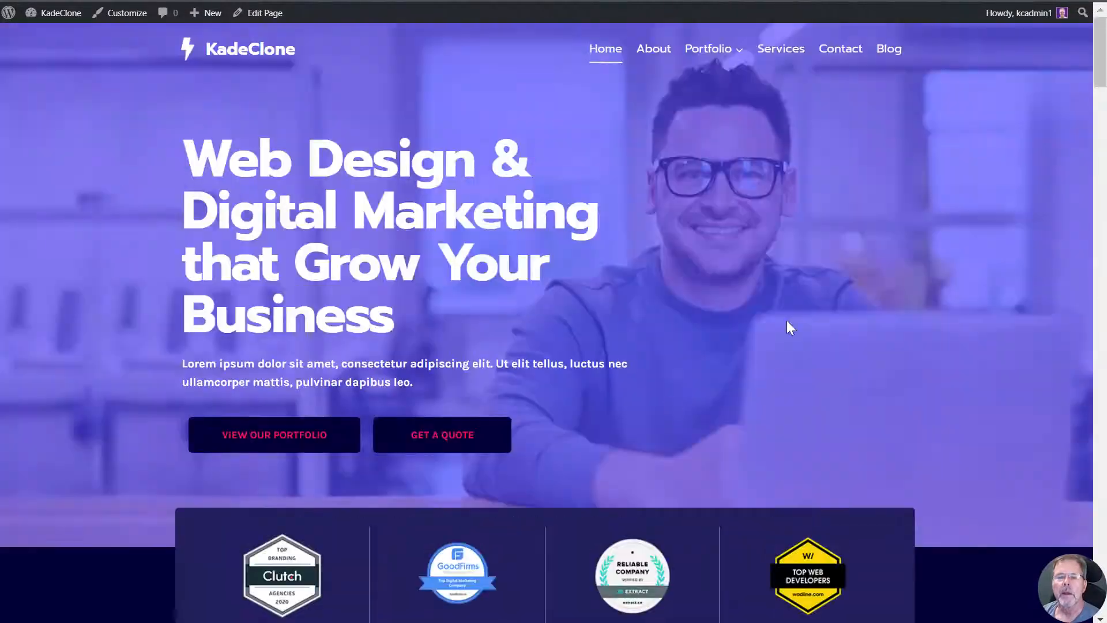
- Review the imported About page and the Portfolio Single Page
click(652, 55)
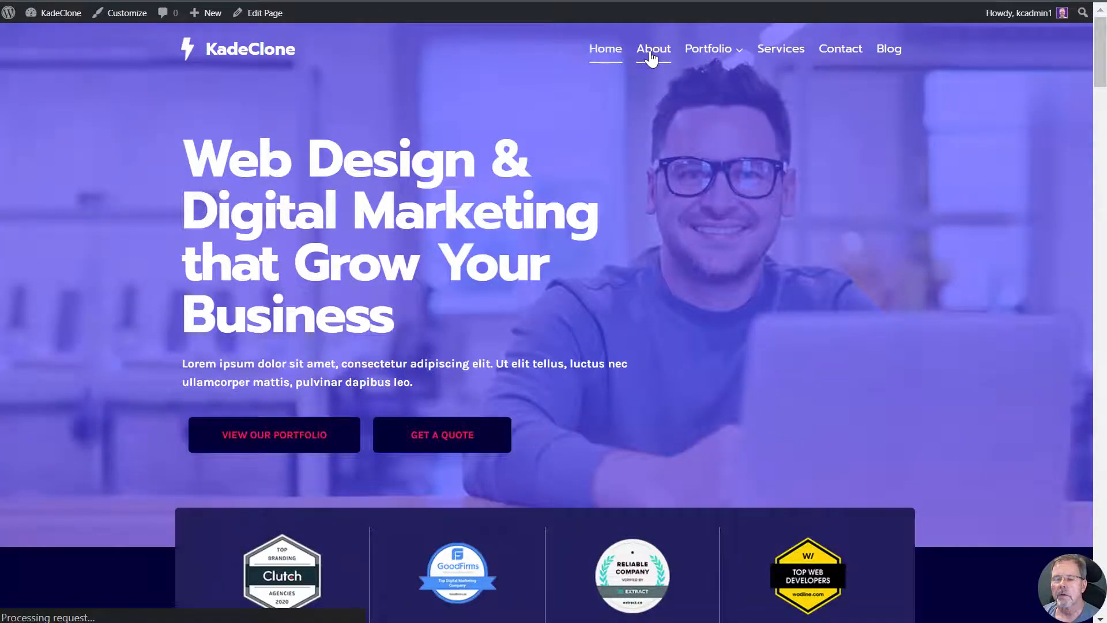
scroll(600, 258, down, 12)
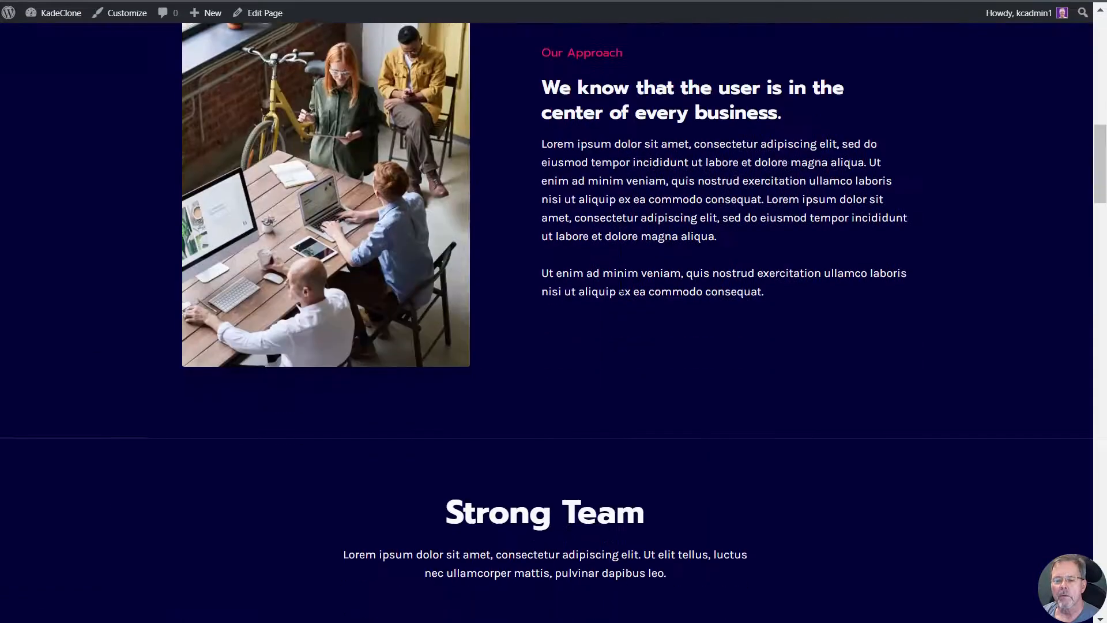
scroll(631, 287, up, 15)
mouse_move(710, 67)
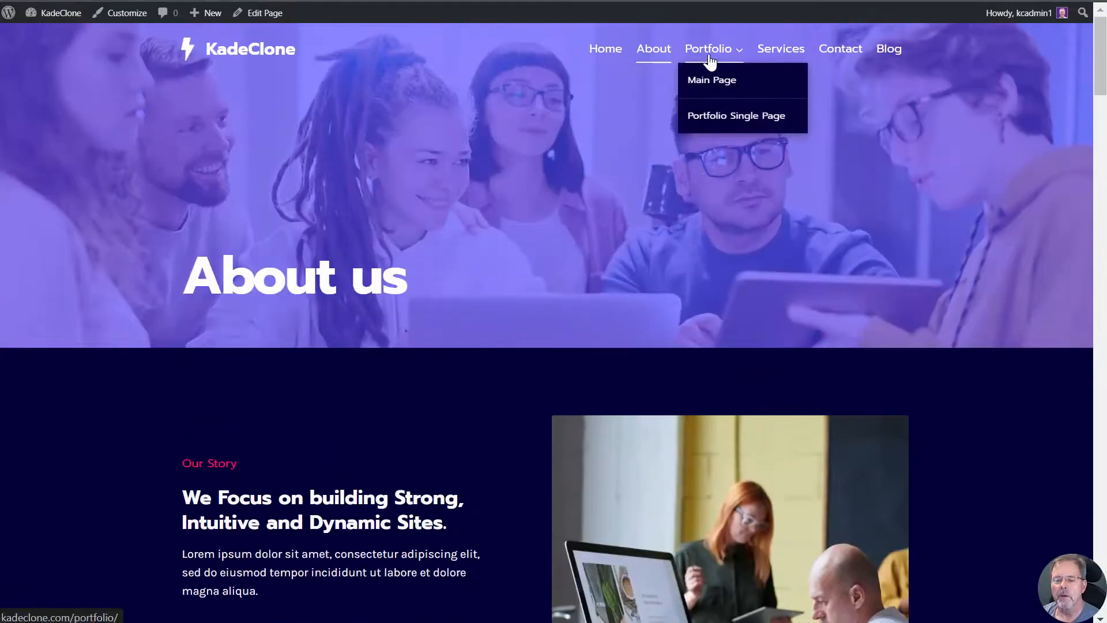
click(741, 123)
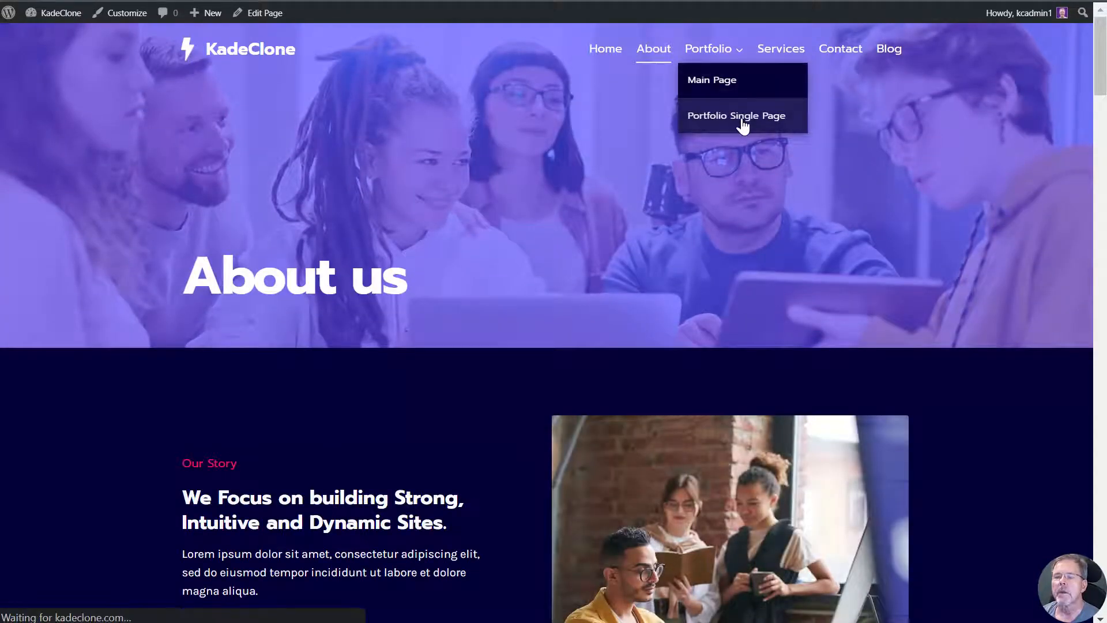
scroll(464, 254, down, 15)
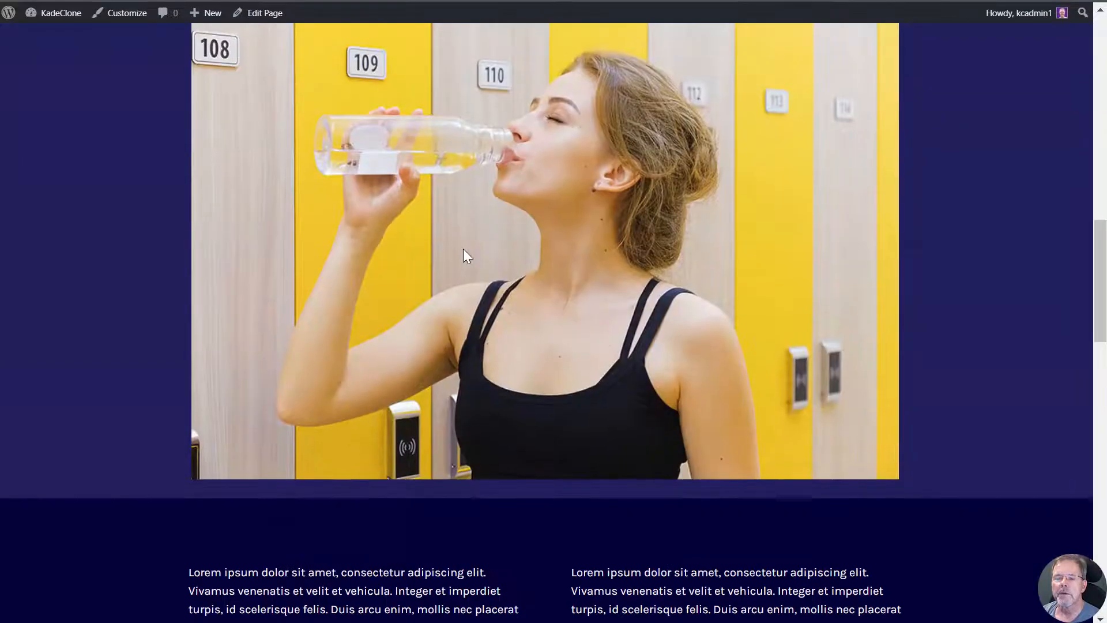
scroll(465, 254, up, 15)
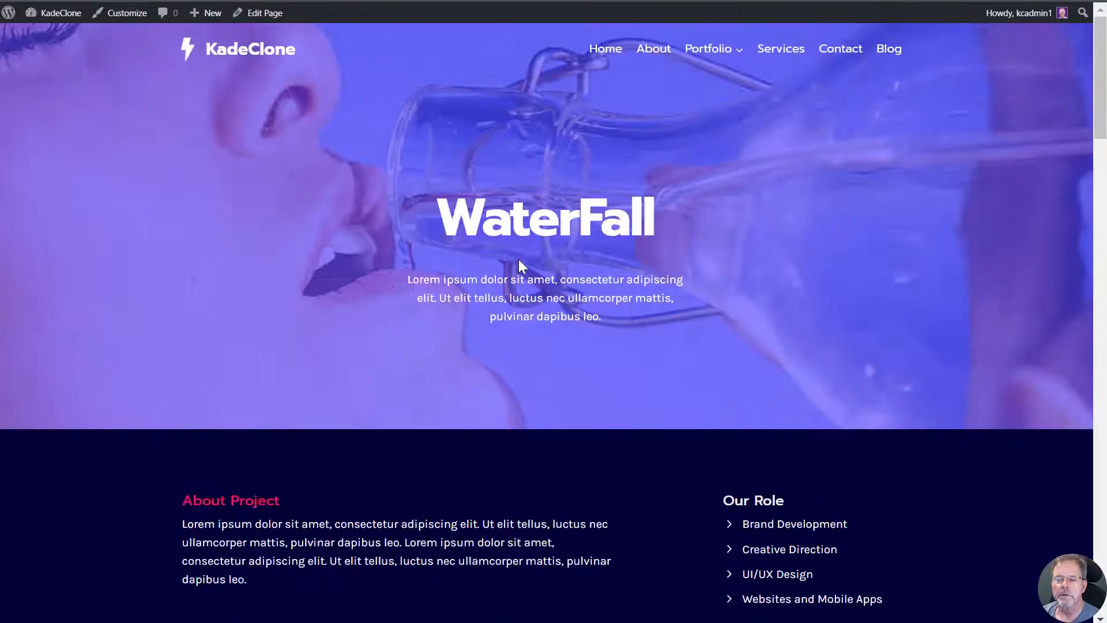
- Review the imported Services page and the Contact page, including its message form
click(781, 56)
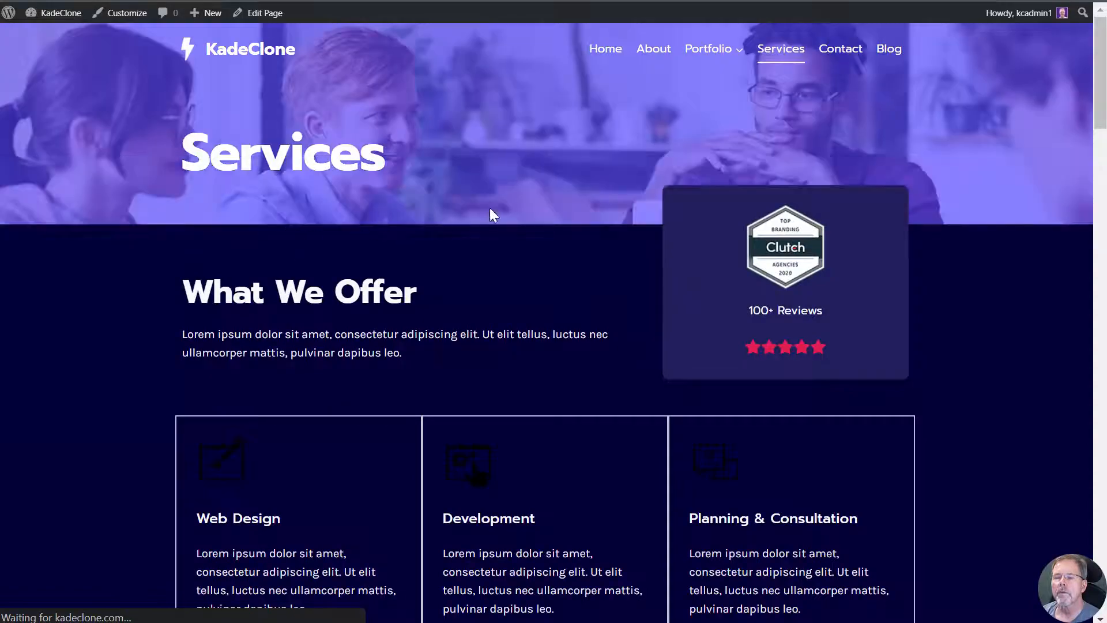
scroll(441, 354, down, 10)
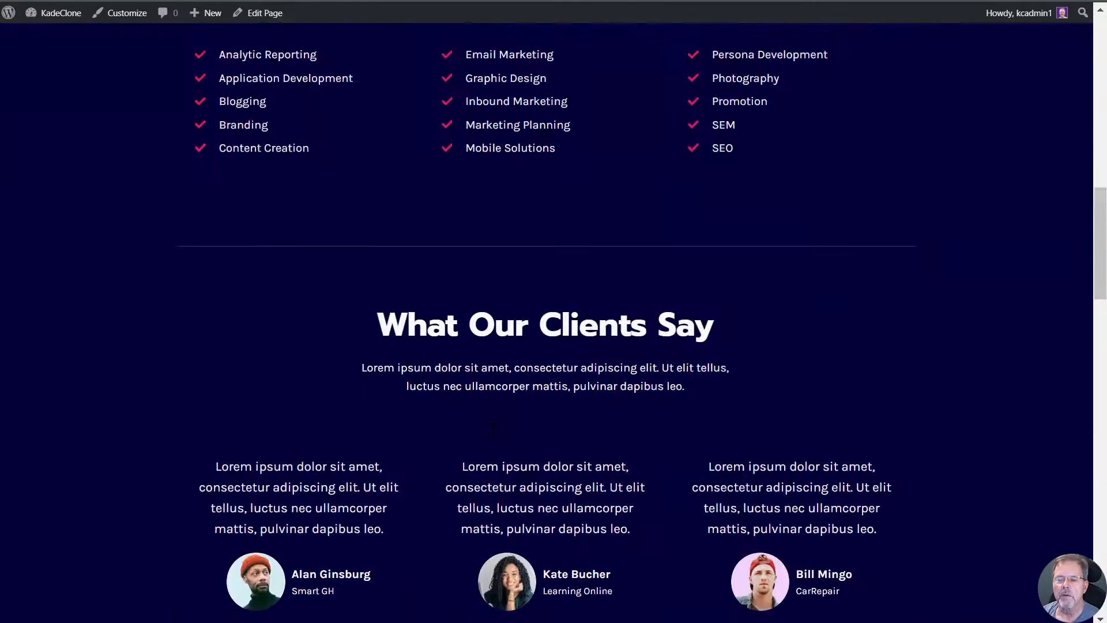
scroll(572, 409, up, 10)
click(840, 51)
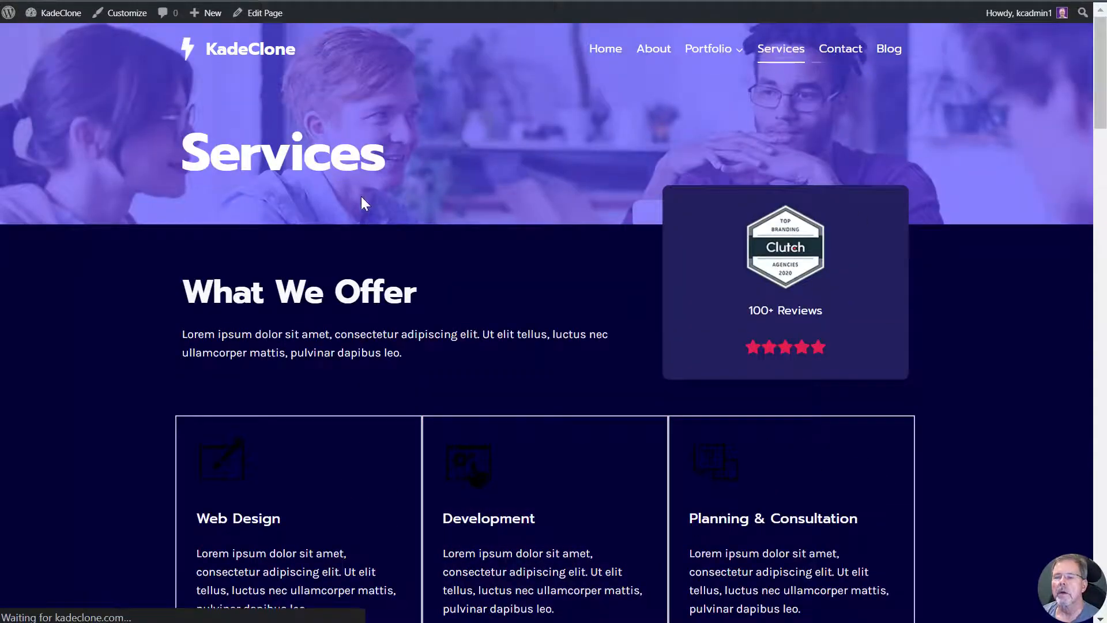
scroll(415, 369, down, 15)
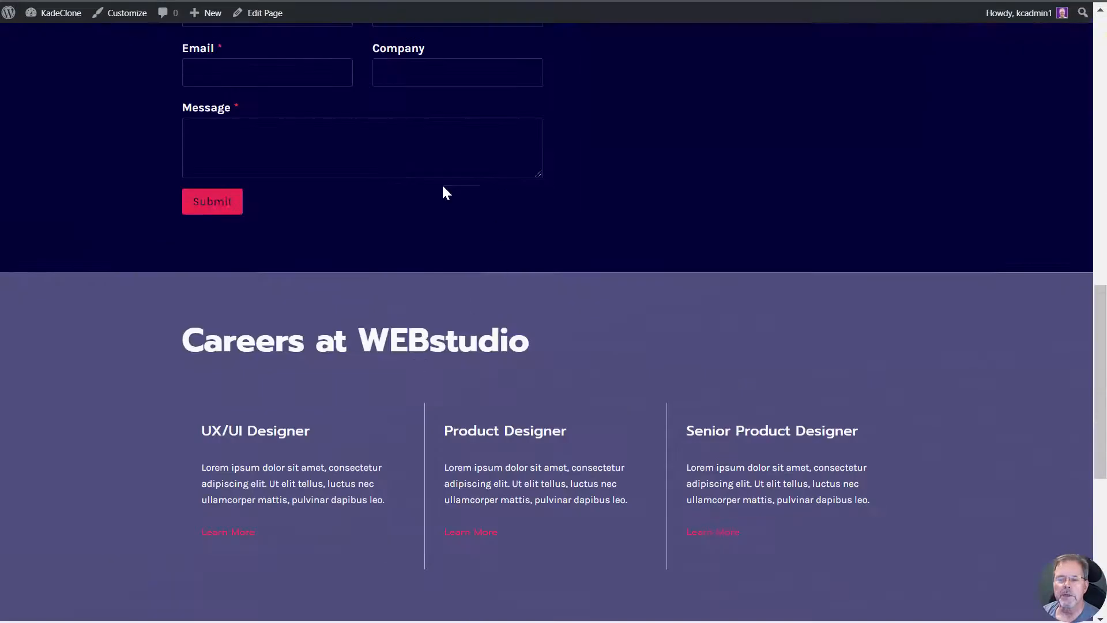
scroll(655, 280, up, 5)
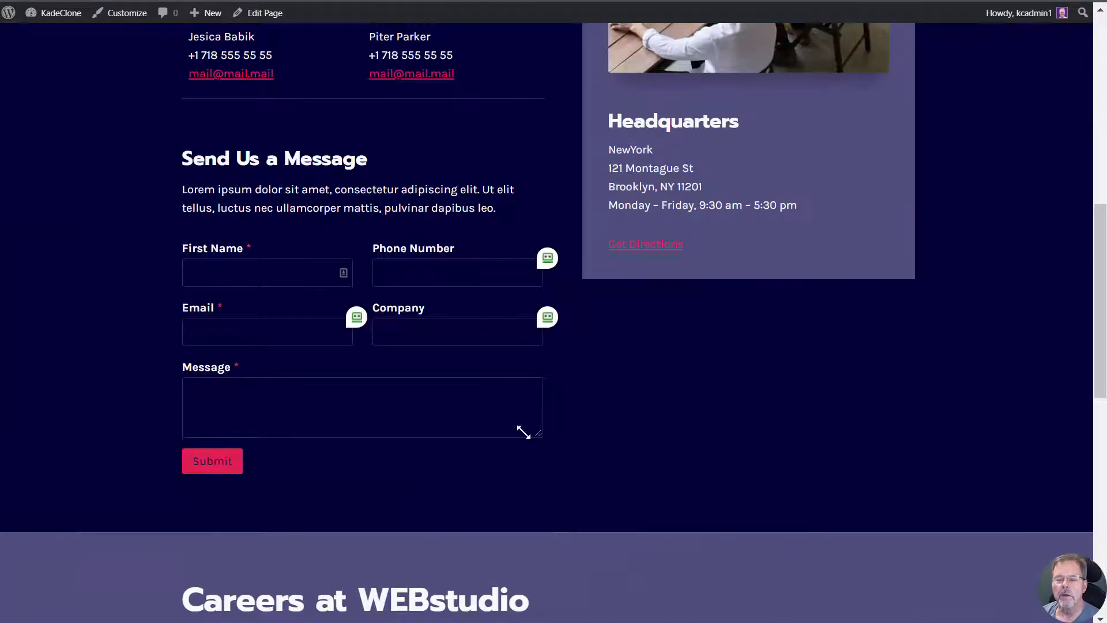
scroll(490, 391, up, 10)
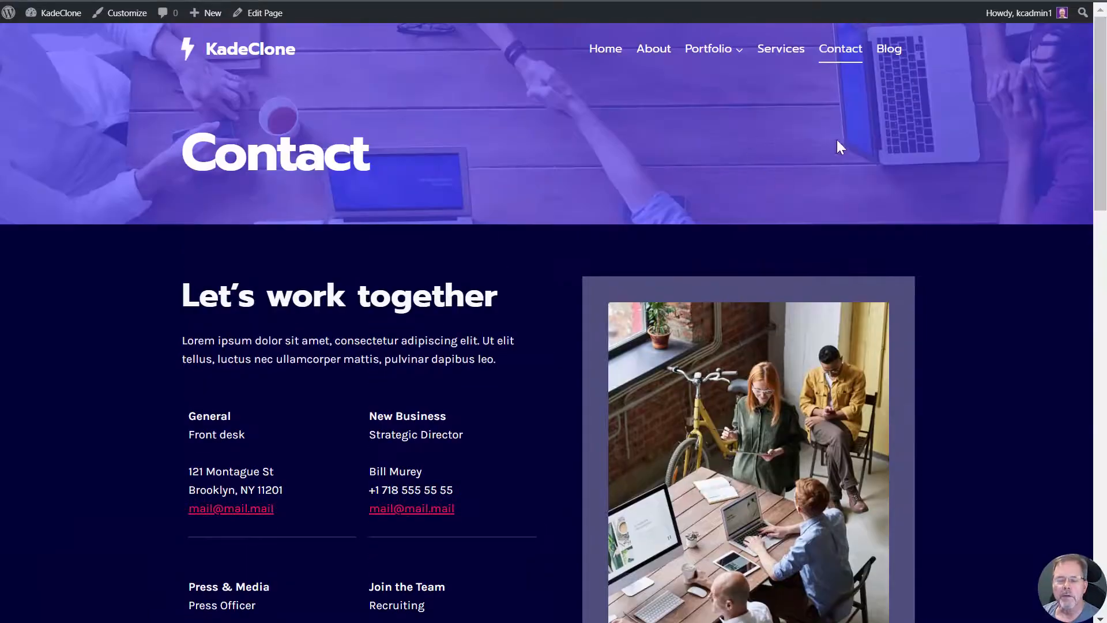
- Review the imported Blog page from its post listing down to the footer
click(889, 50)
scroll(749, 384, down, 12)
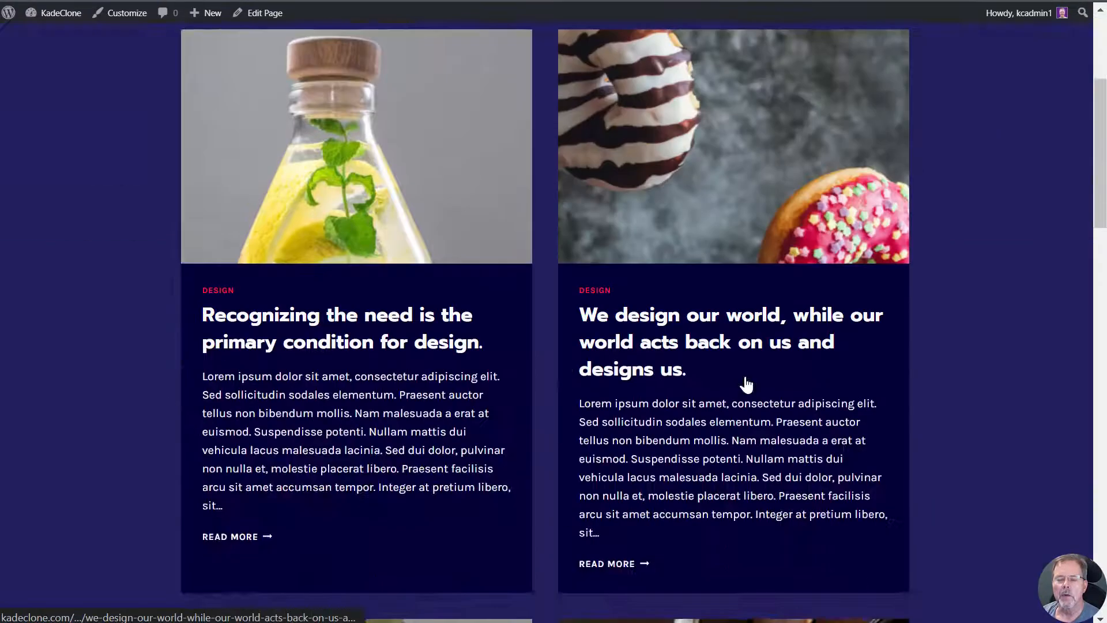
scroll(744, 391, down, 10)
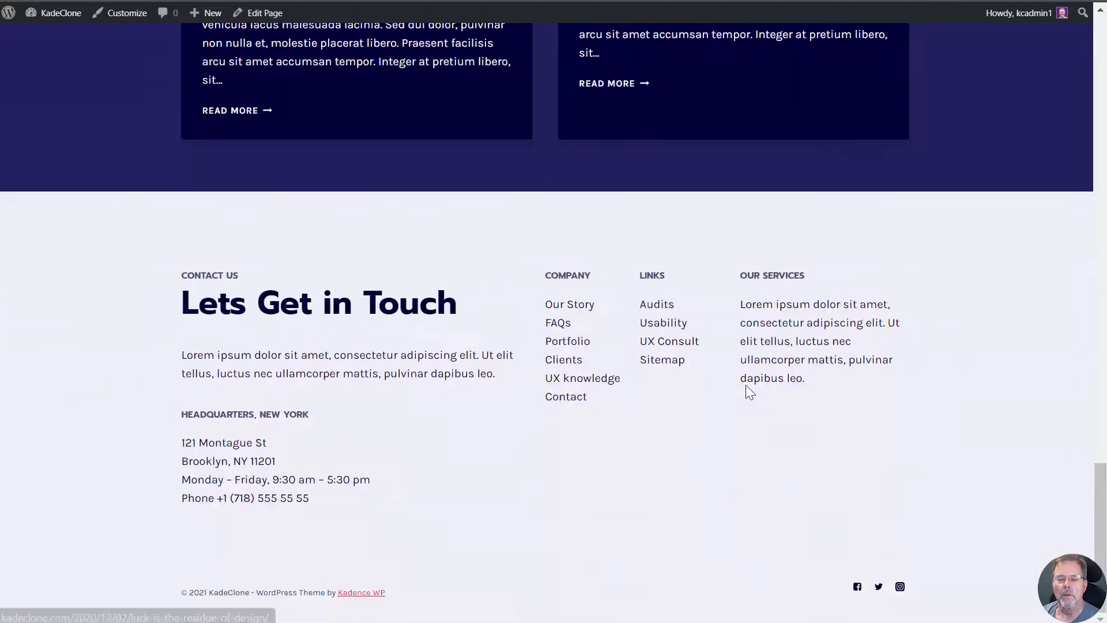
scroll(732, 391, up, 20)
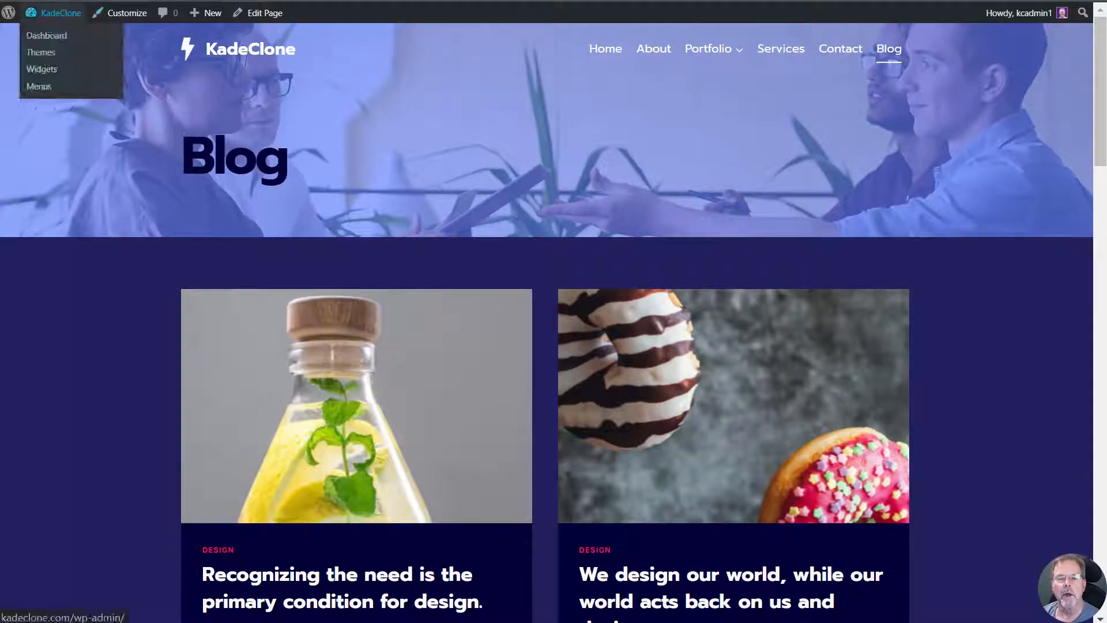
- Return to the WordPress dashboard and open the StackCache settings page
mouse_move(57, 12)
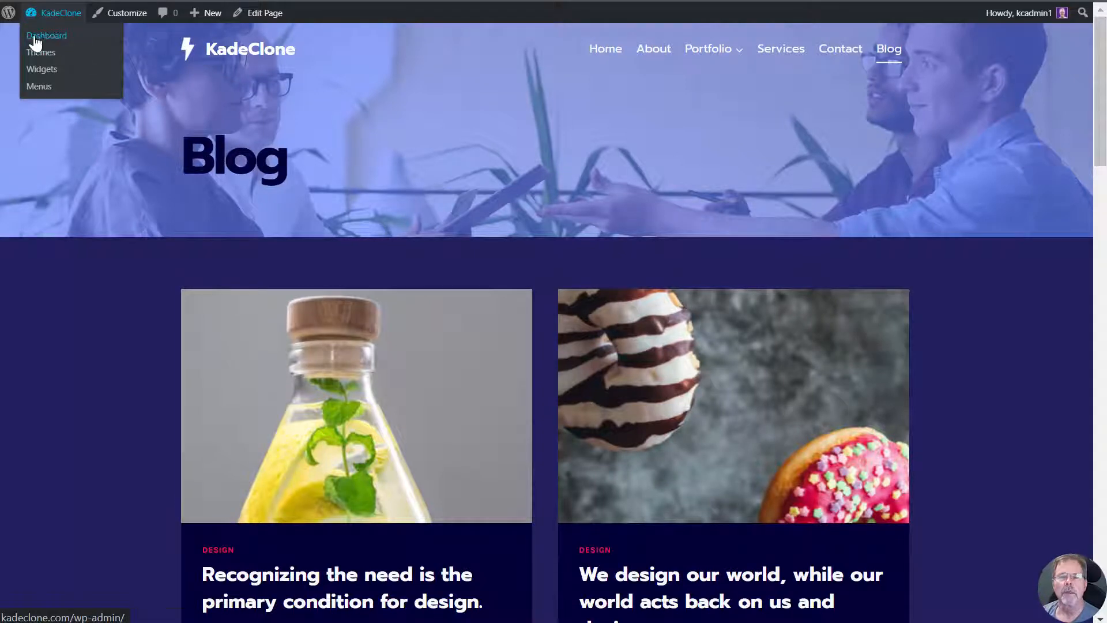
click(34, 38)
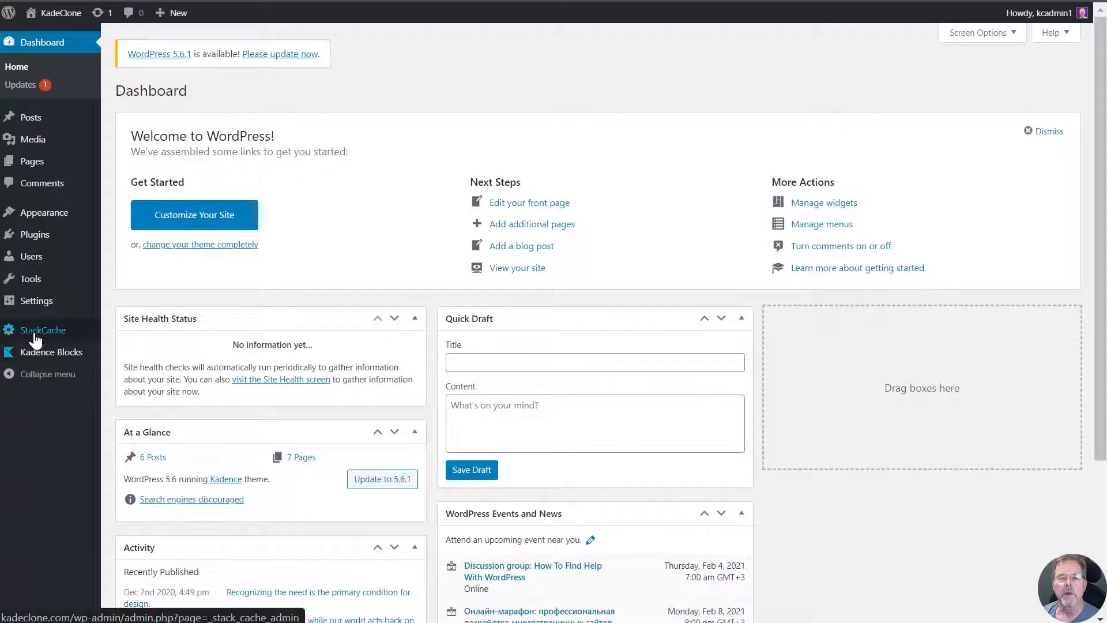
click(35, 339)
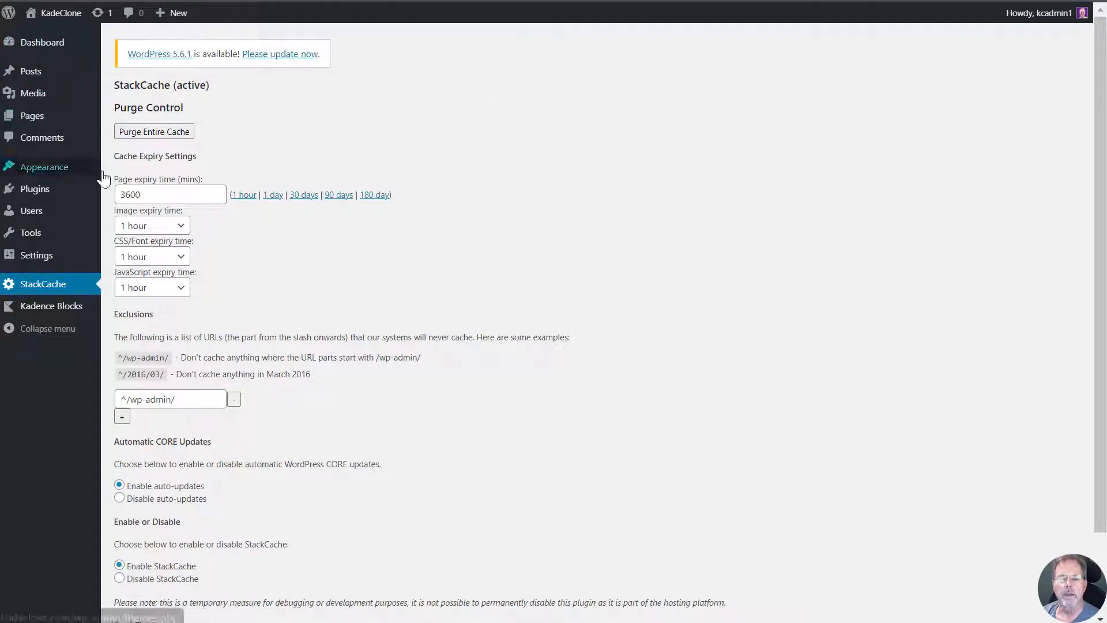
click(149, 134)
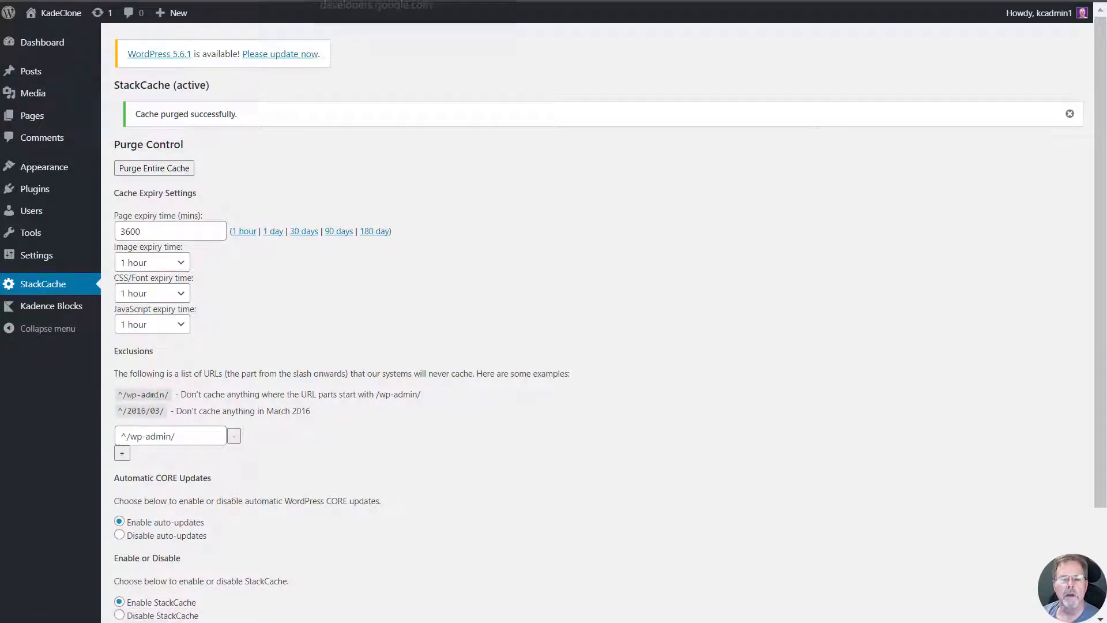
click(369, 0)
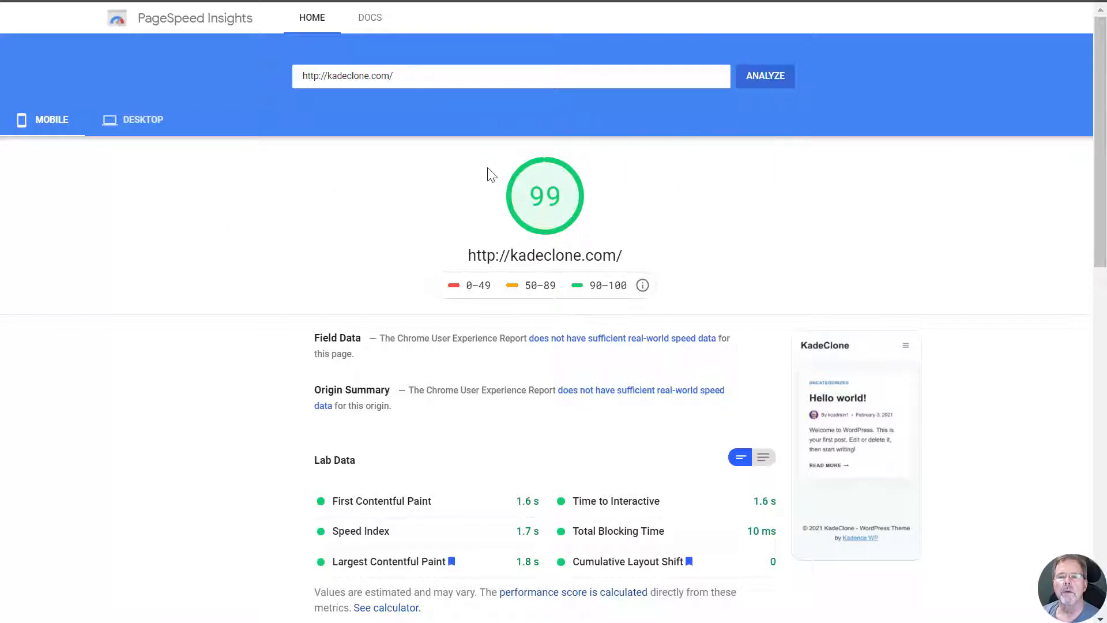
click(771, 80)
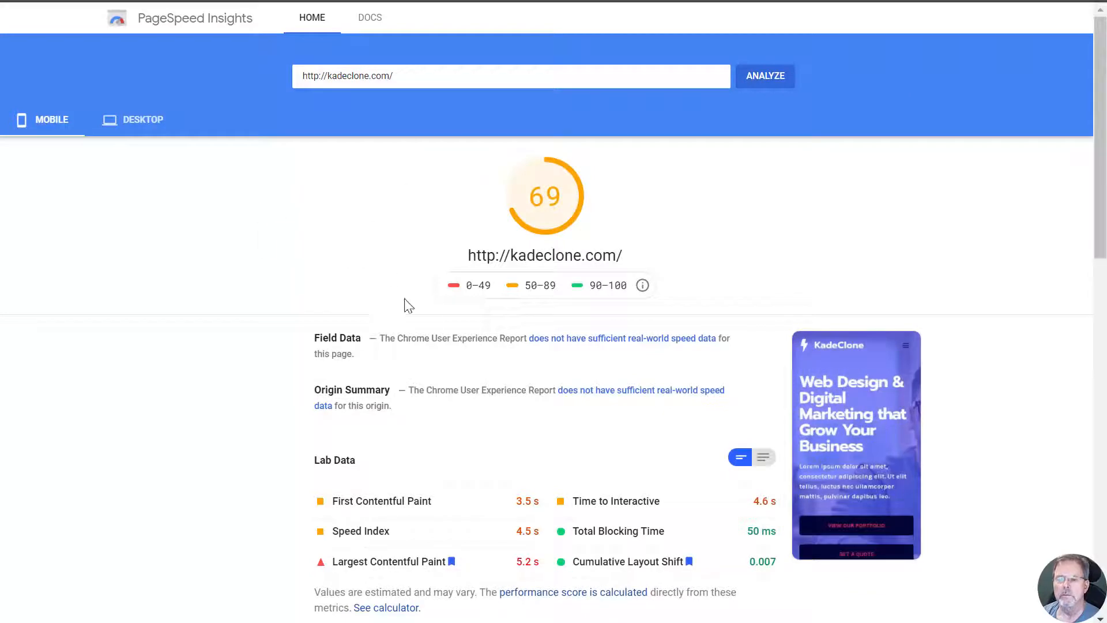
- Examine the mobile report's lab data and the Eliminate render-blocking resources details, plus the desktop report and its score
scroll(565, 363, down, 3)
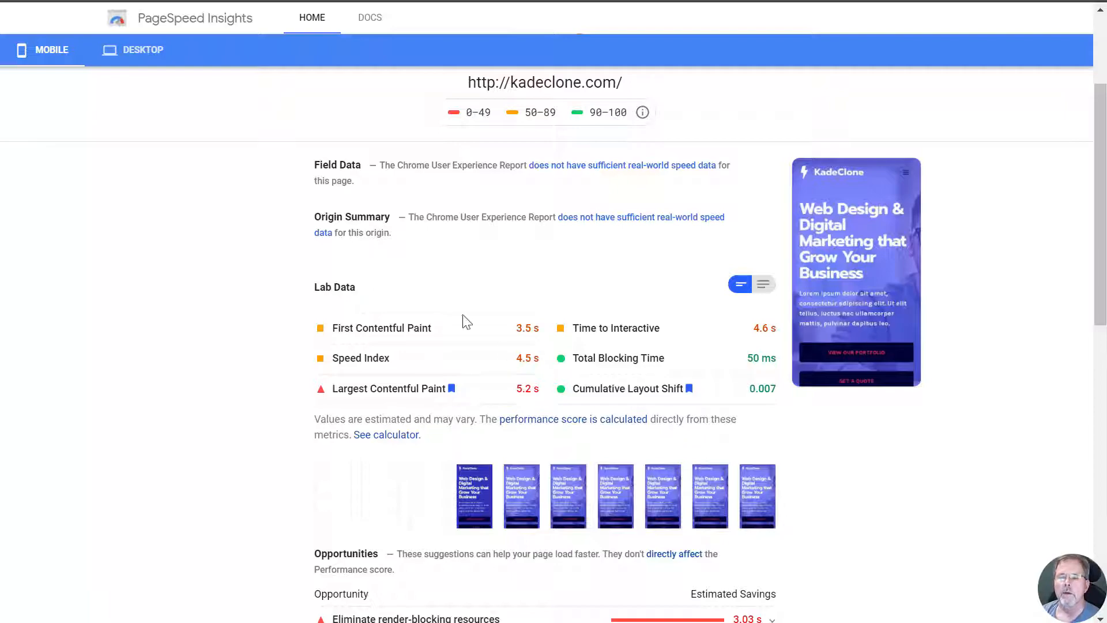
scroll(507, 292, down, 2)
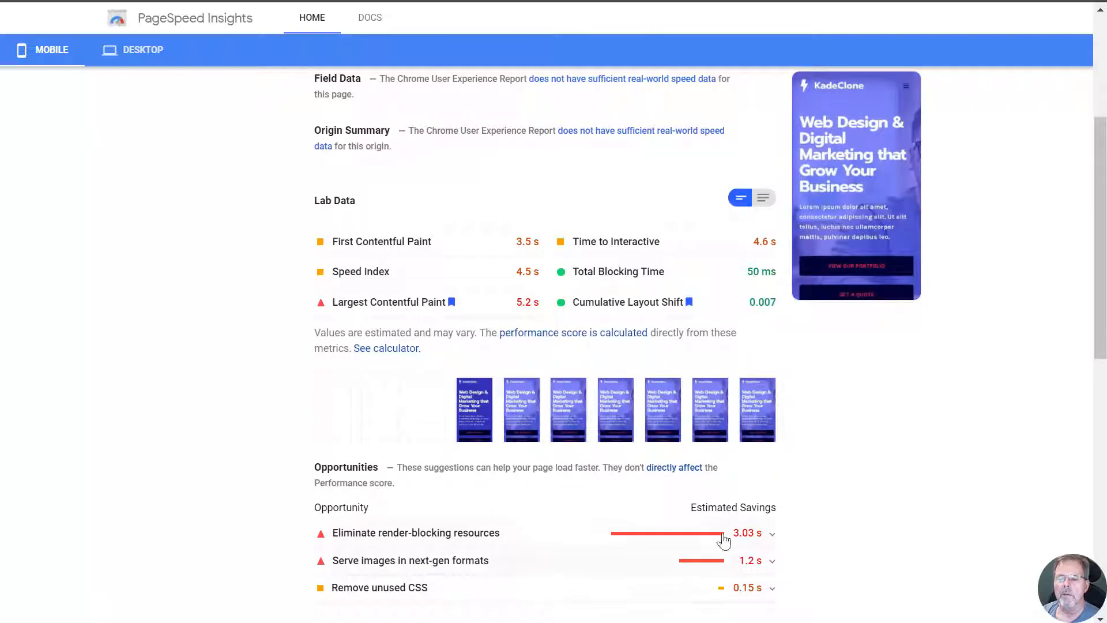
click(769, 531)
scroll(477, 499, down, 5)
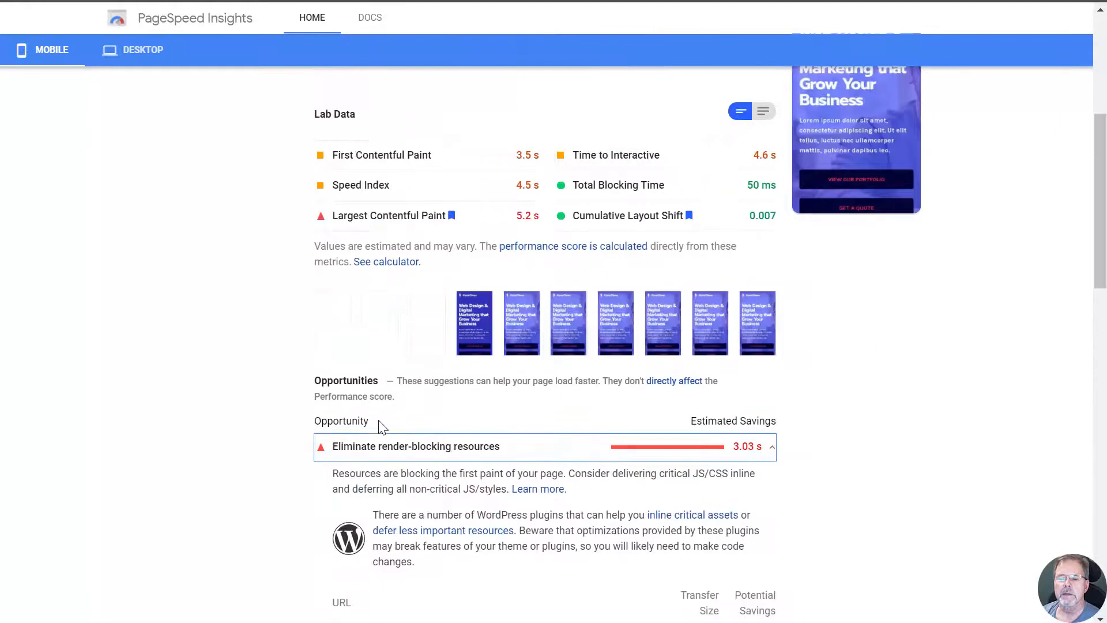
scroll(384, 427, down, 3)
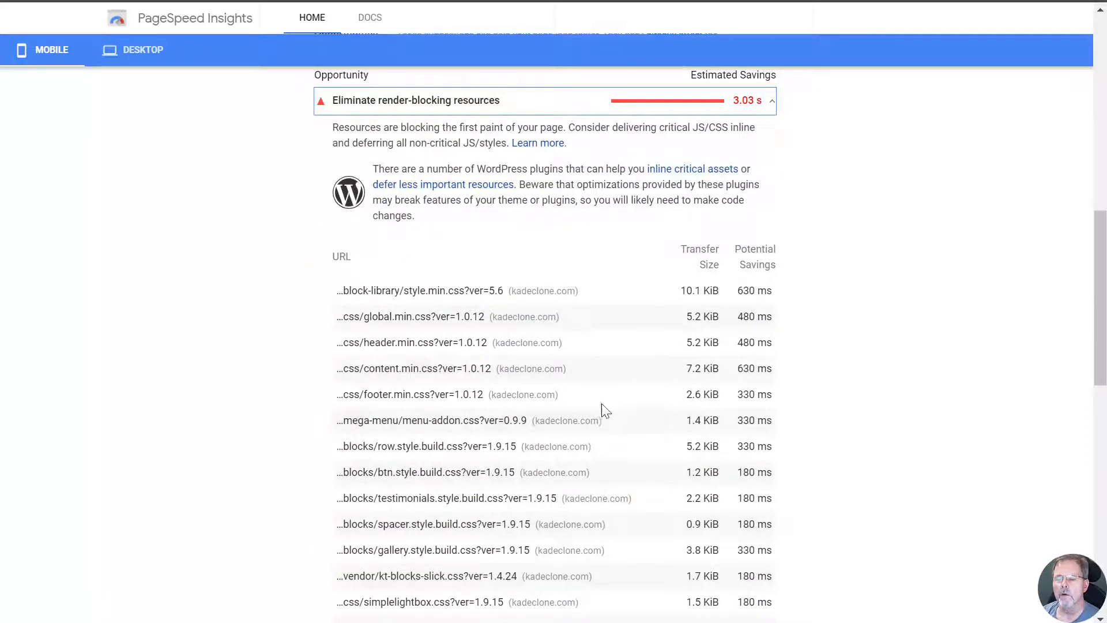
scroll(754, 307, up, 1)
scroll(754, 307, up, 8)
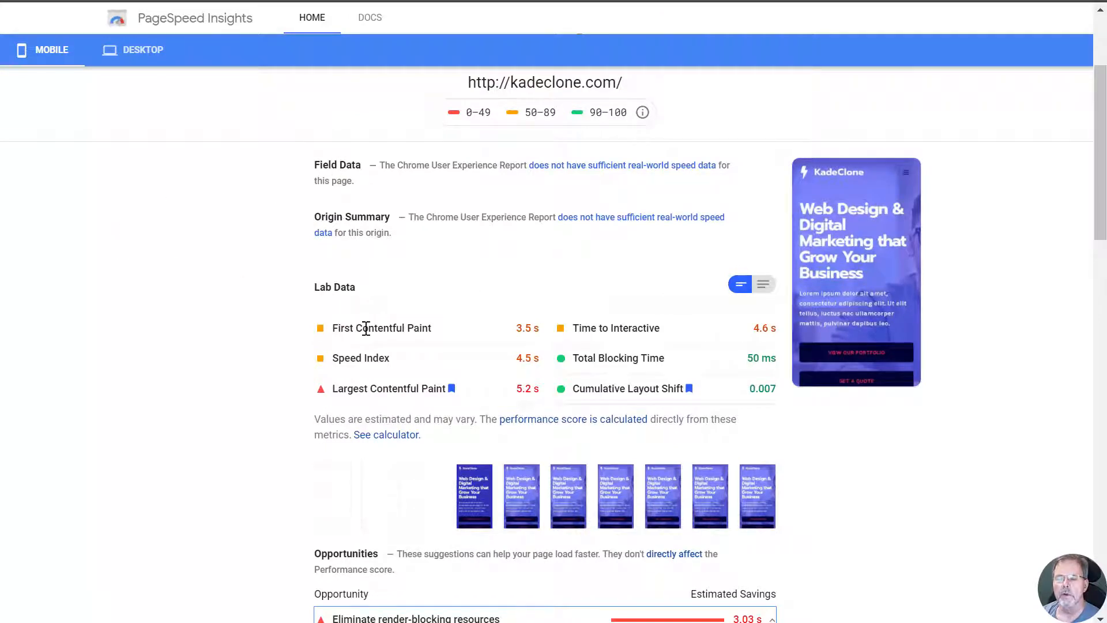
click(140, 50)
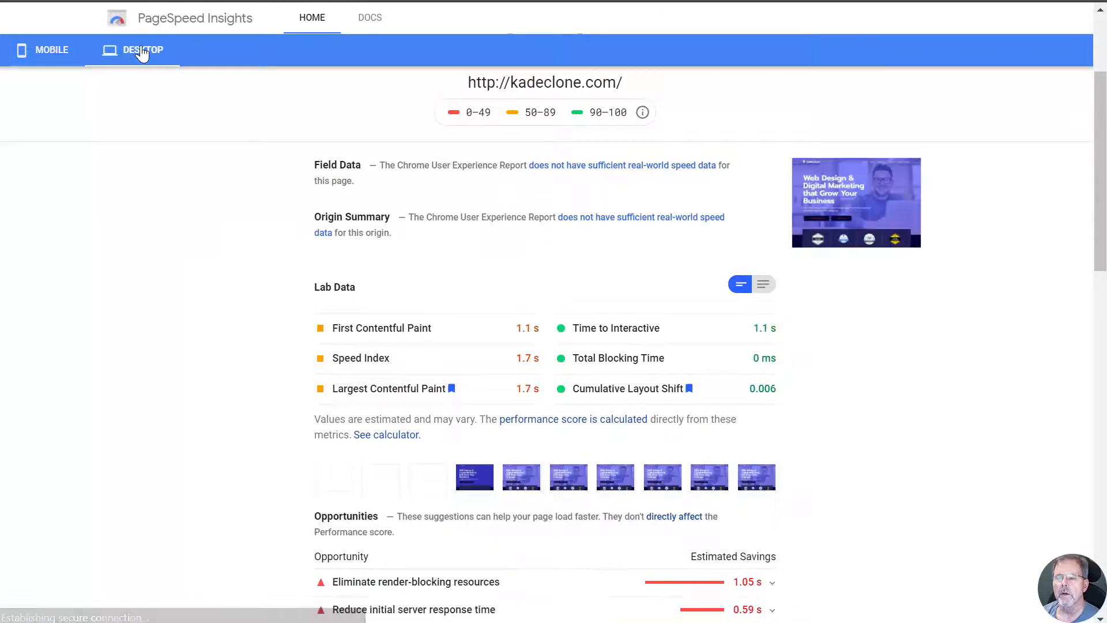
scroll(254, 222, up, 3)
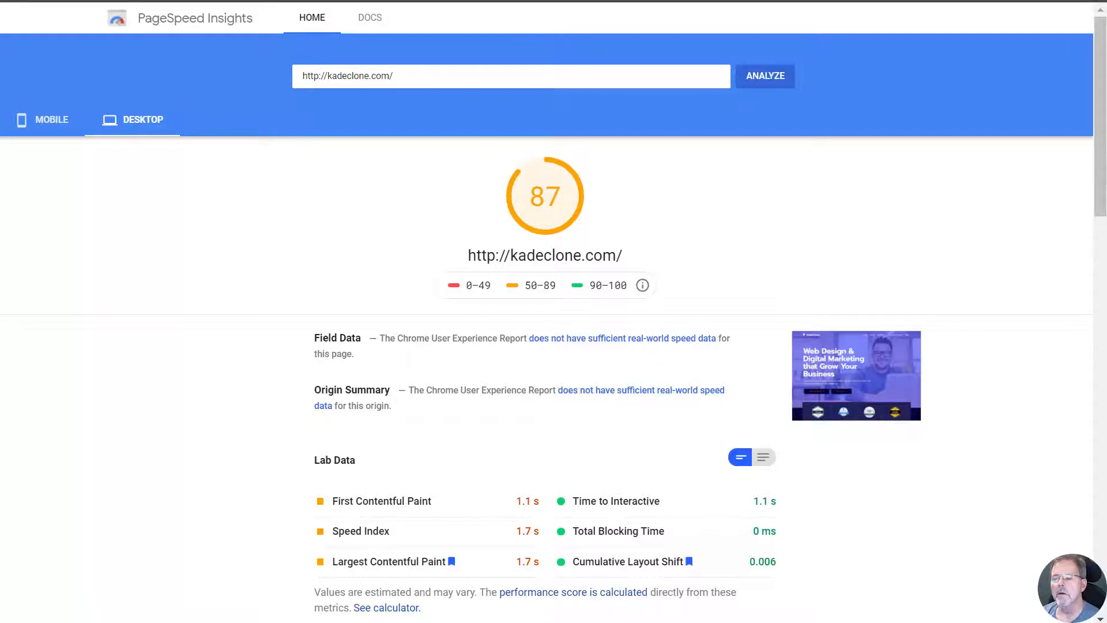
- Re-test kadeclone.com in GTmetrix, and repeat the PageSpeed Insights analysis with its desktop results
key(ctrl+Tab)
click(969, 85)
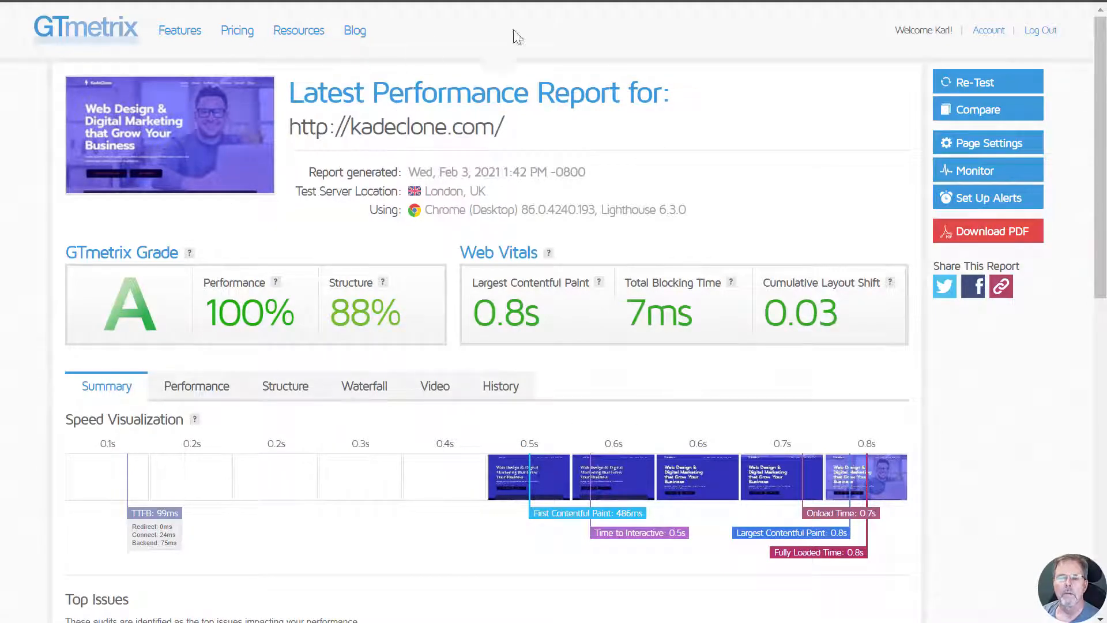
click(342, 0)
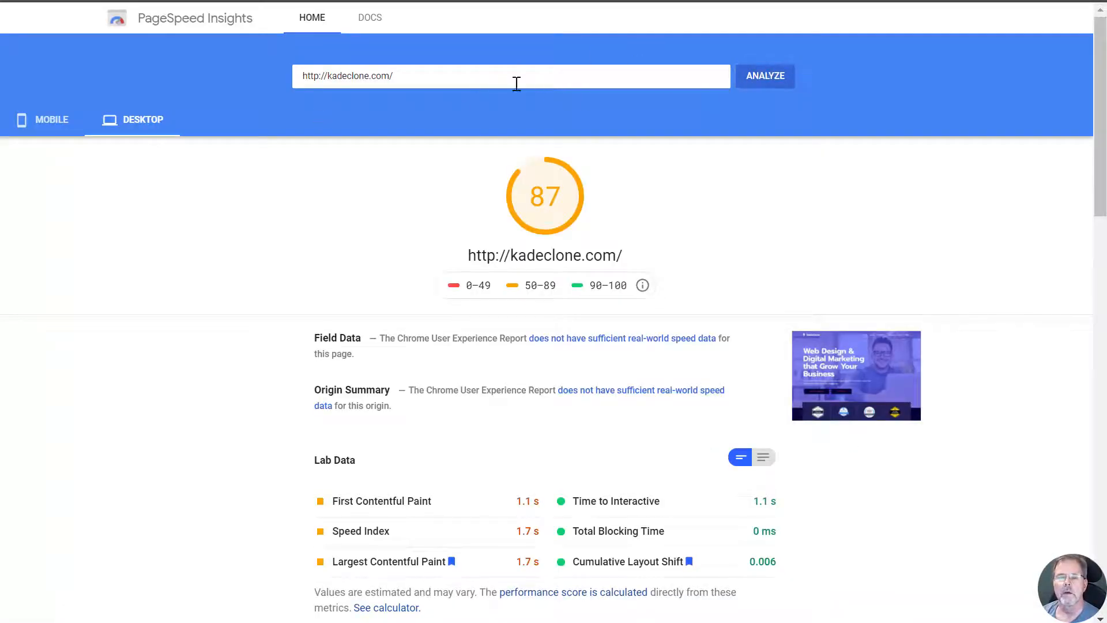
click(767, 78)
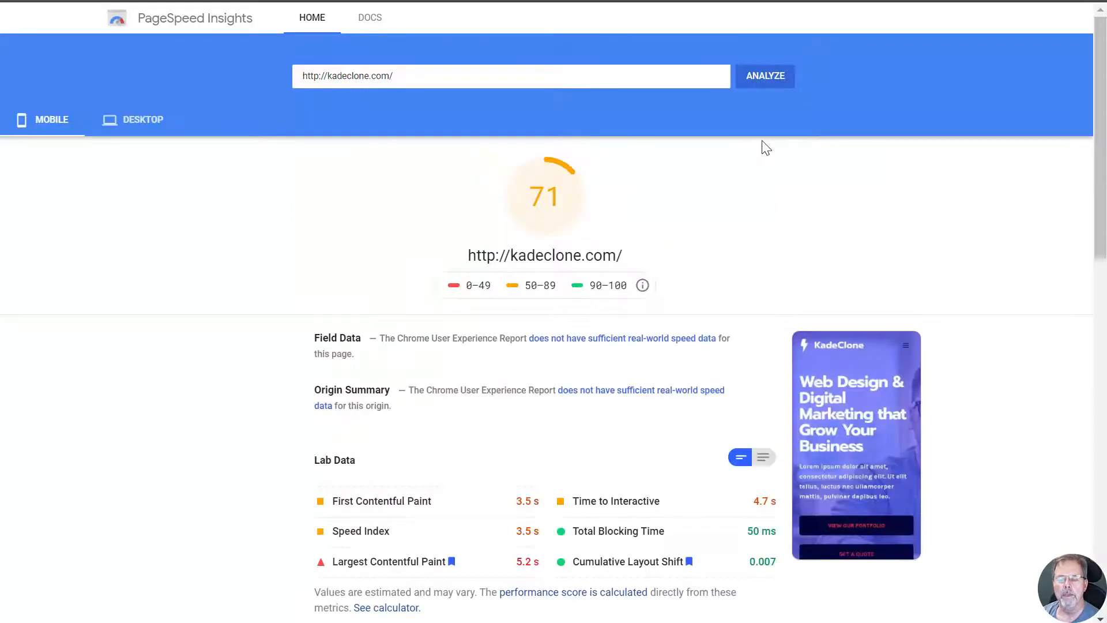
click(142, 134)
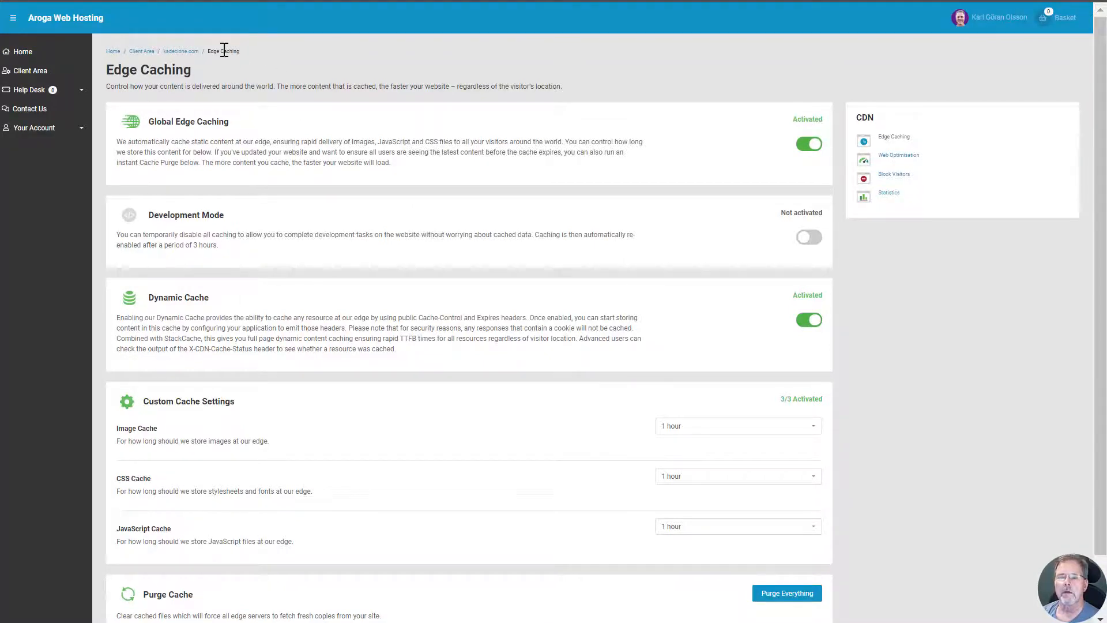
- Open the Web Optimisation page for kadeclone.com in the Aroga Web Hosting control panel and review its HTML, JavaScript and image filters
click(180, 53)
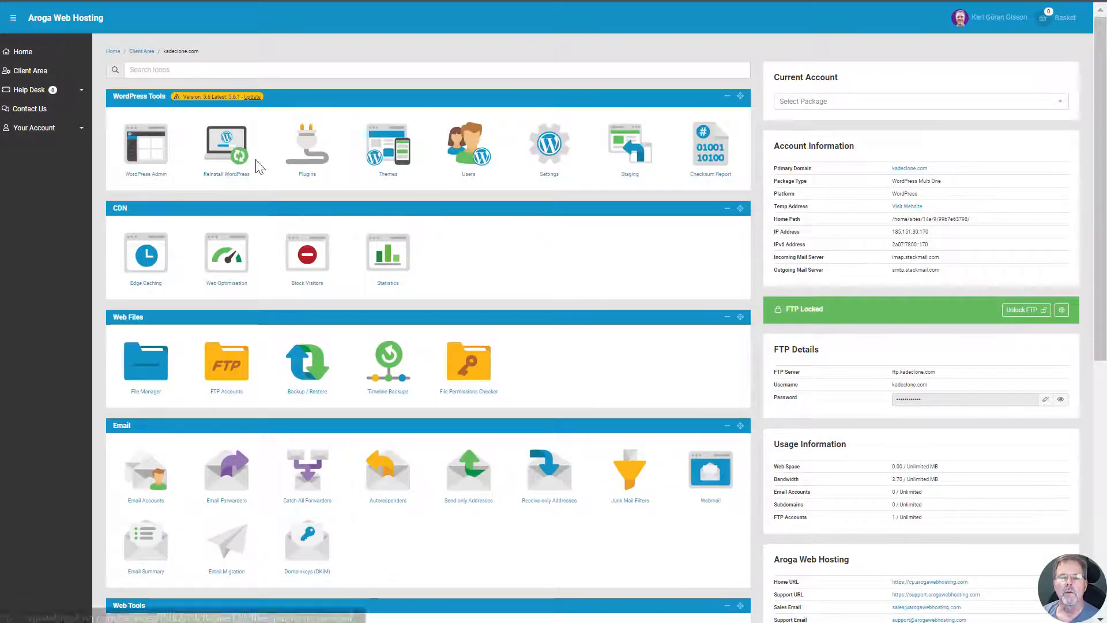
click(218, 260)
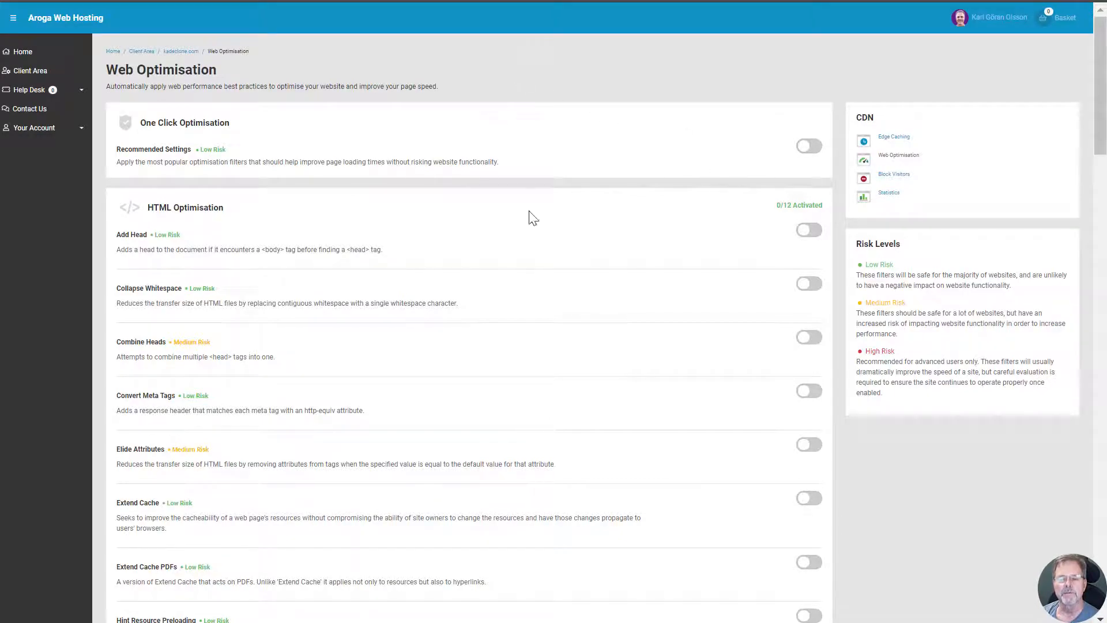
scroll(447, 225, down, 15)
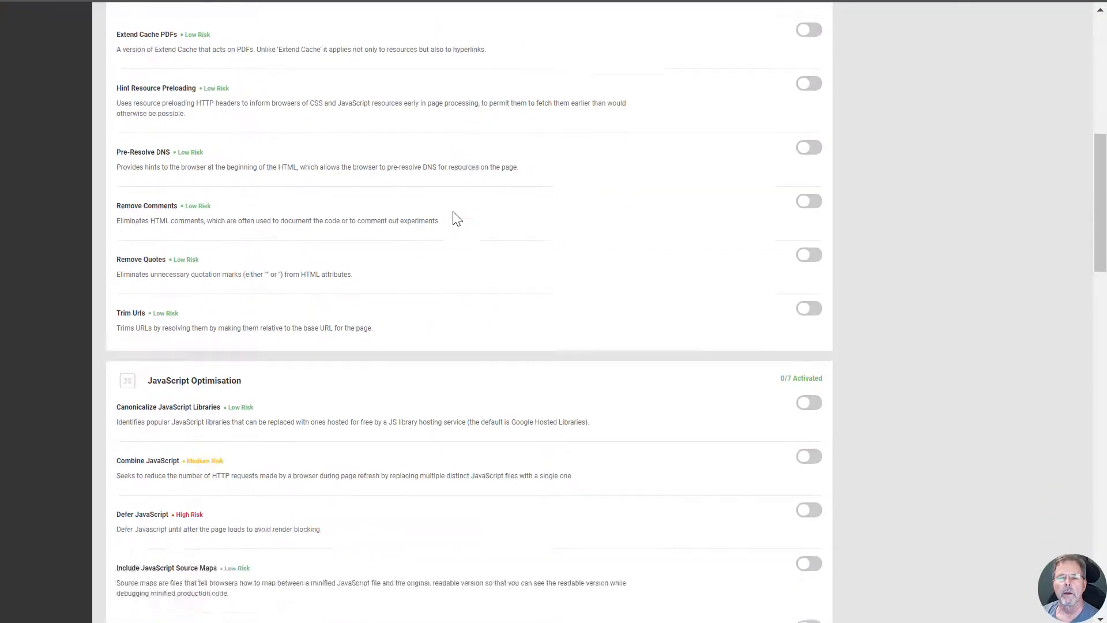
scroll(456, 217, down, 20)
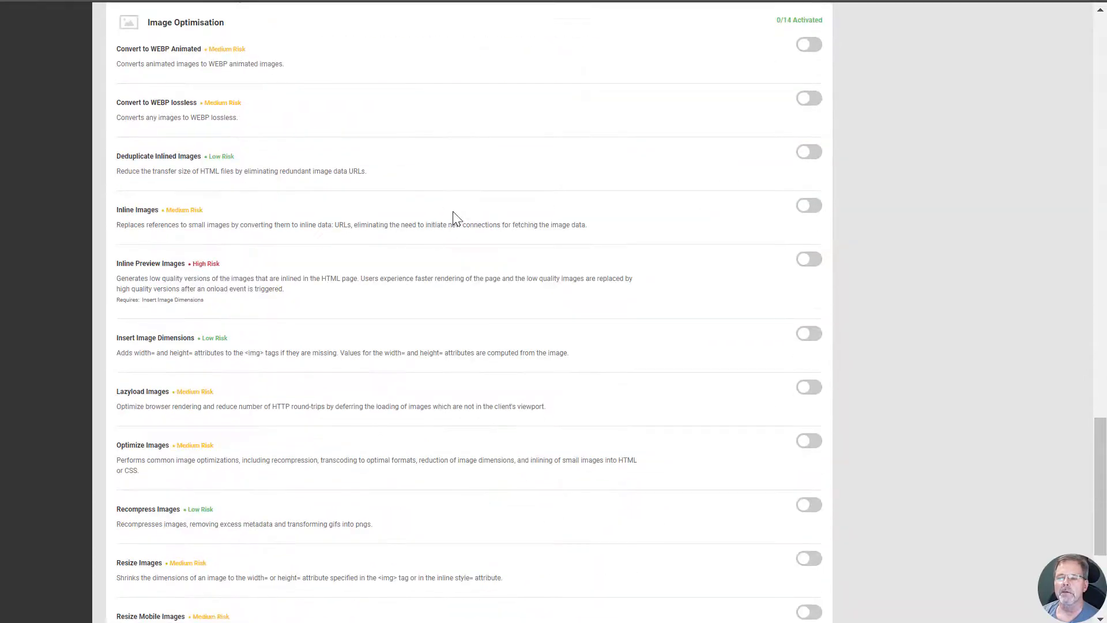
scroll(529, 240, up, 20)
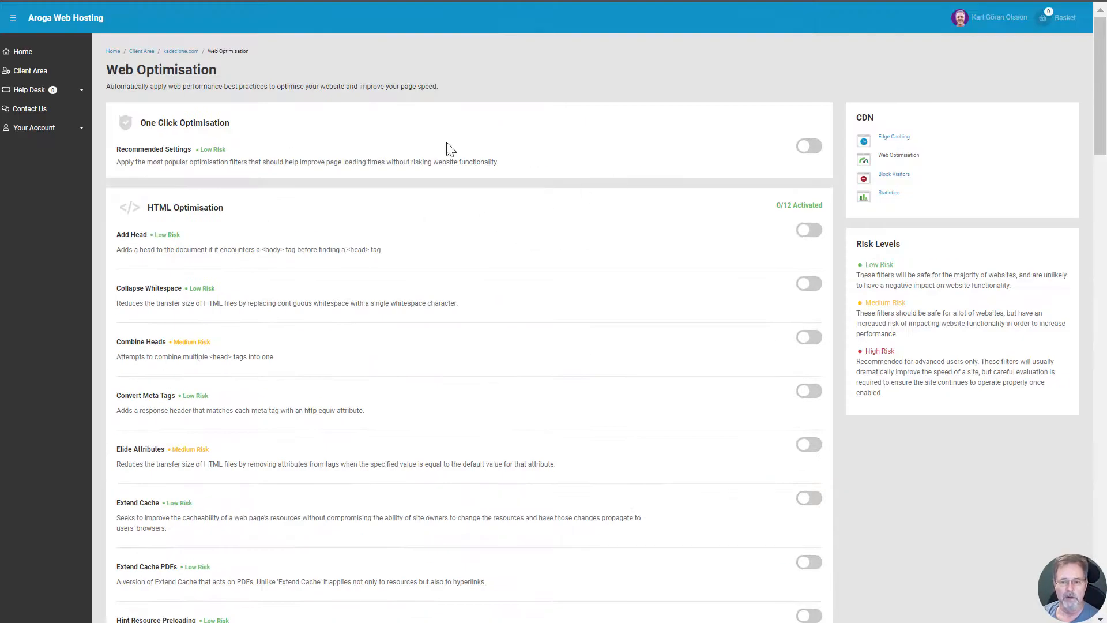
- Enable the One Click Optimisation recommended settings and check which HTML, JavaScript, CSS and image filters they activate
click(805, 146)
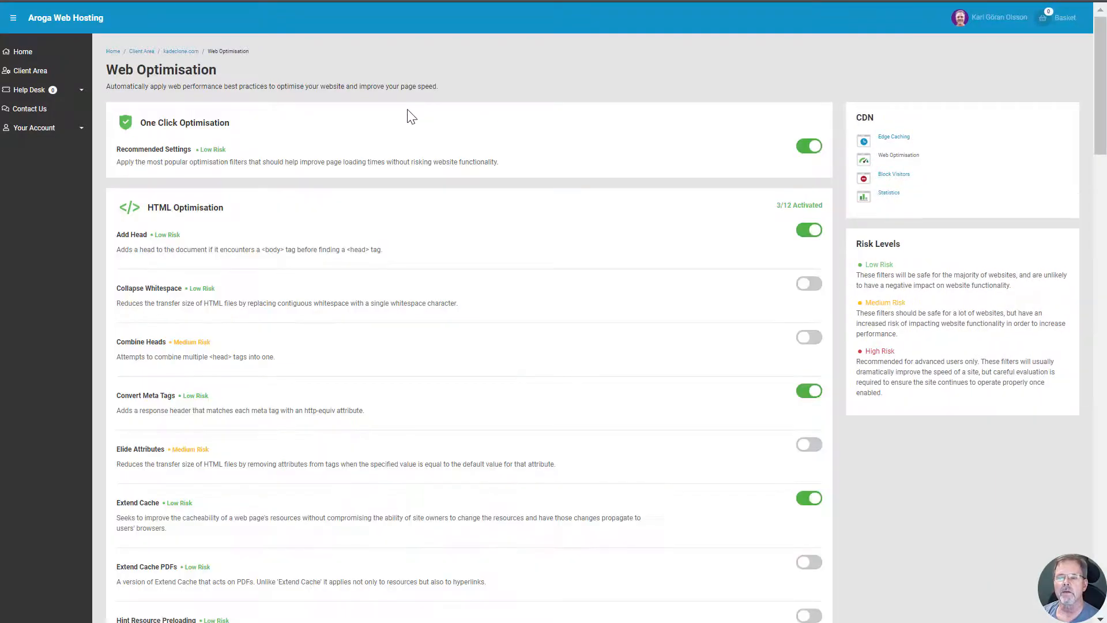
scroll(779, 309, down, 3)
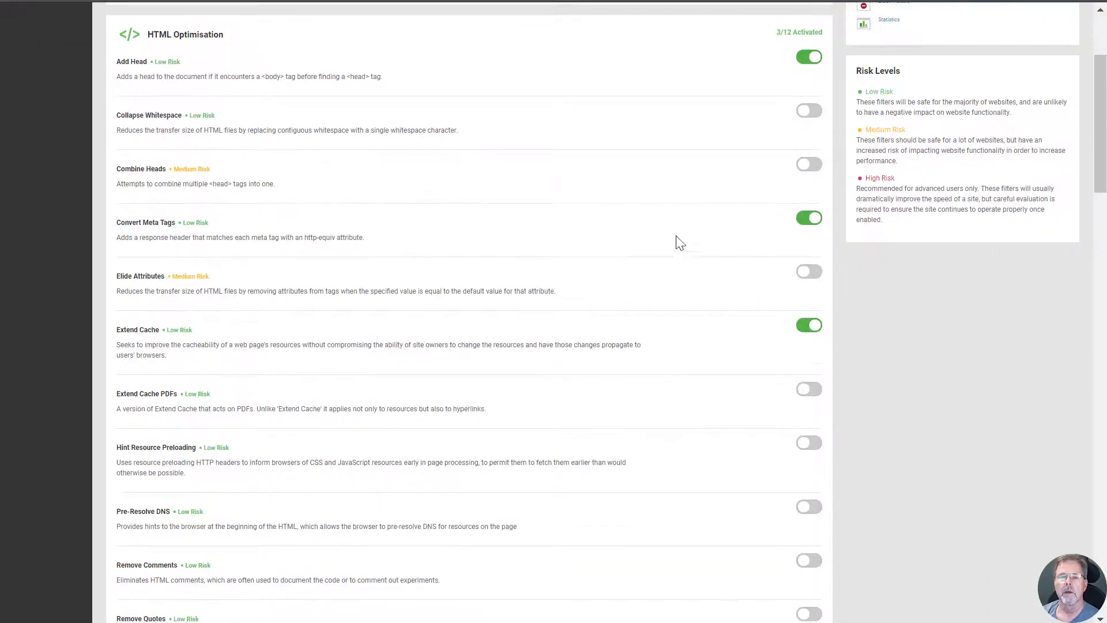
scroll(542, 226, down, 15)
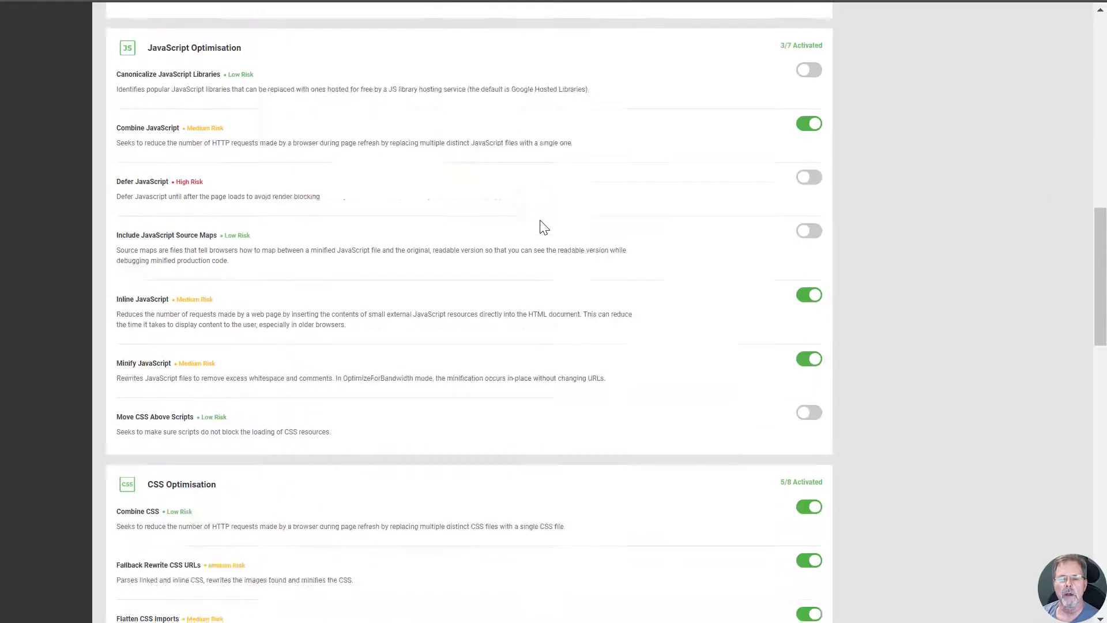
scroll(542, 226, down, 15)
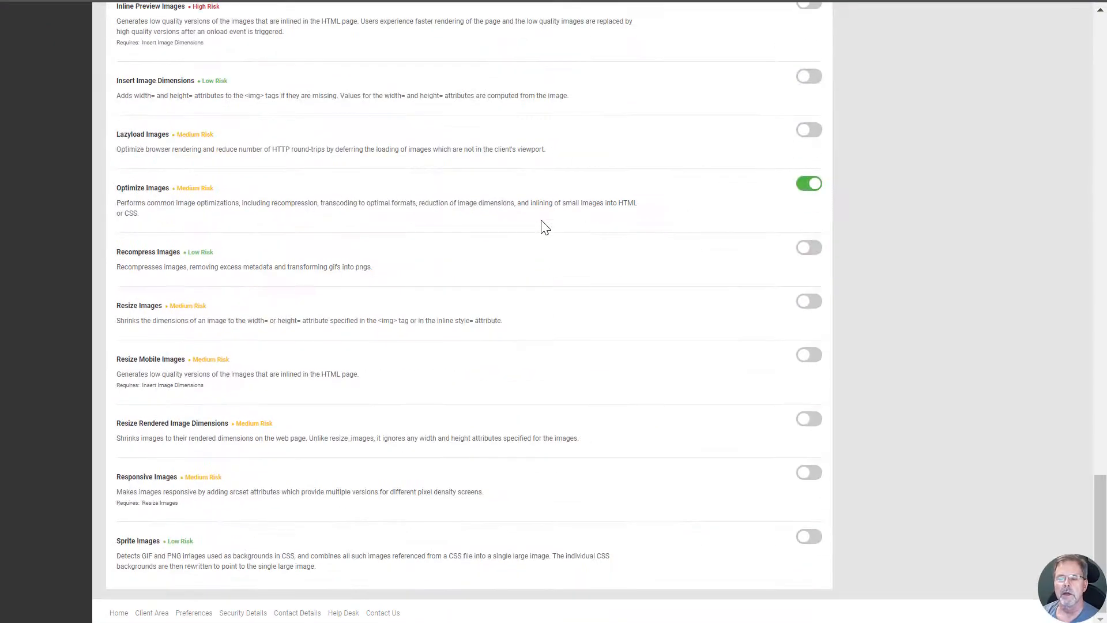
scroll(502, 314, up, 20)
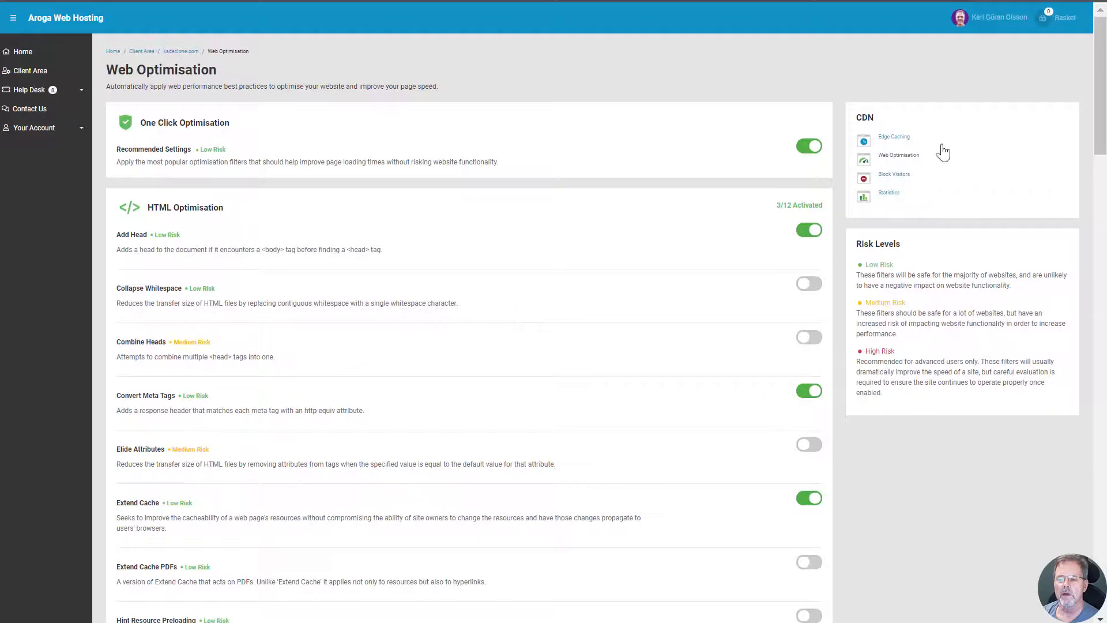
- Review the CDN's Edge Caching settings and purge everything from the edge cache
click(894, 139)
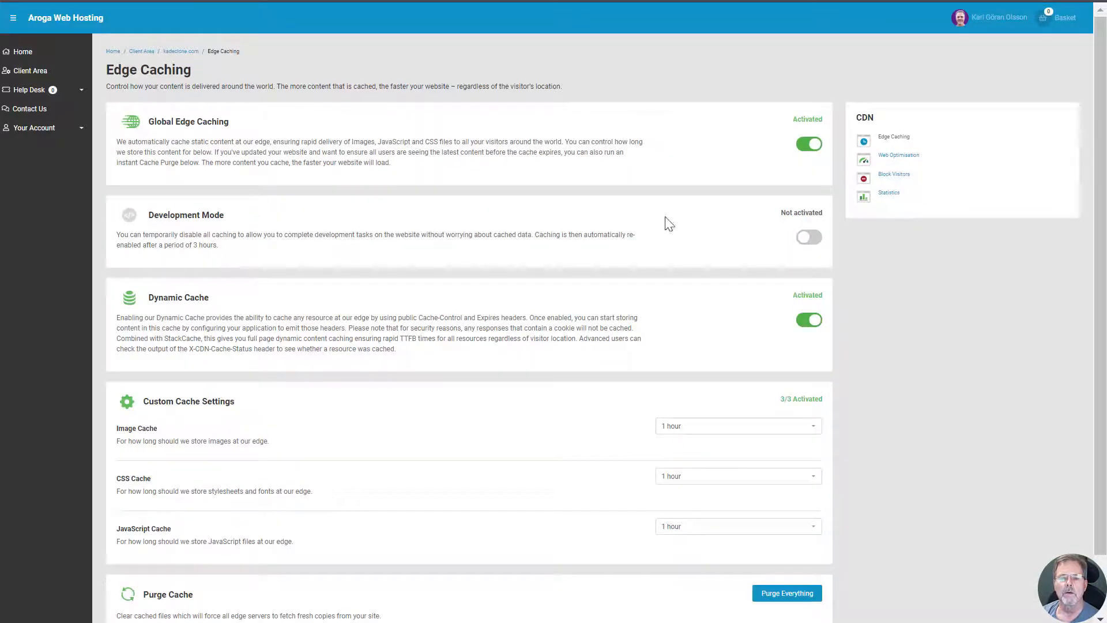
scroll(553, 218, down, 2)
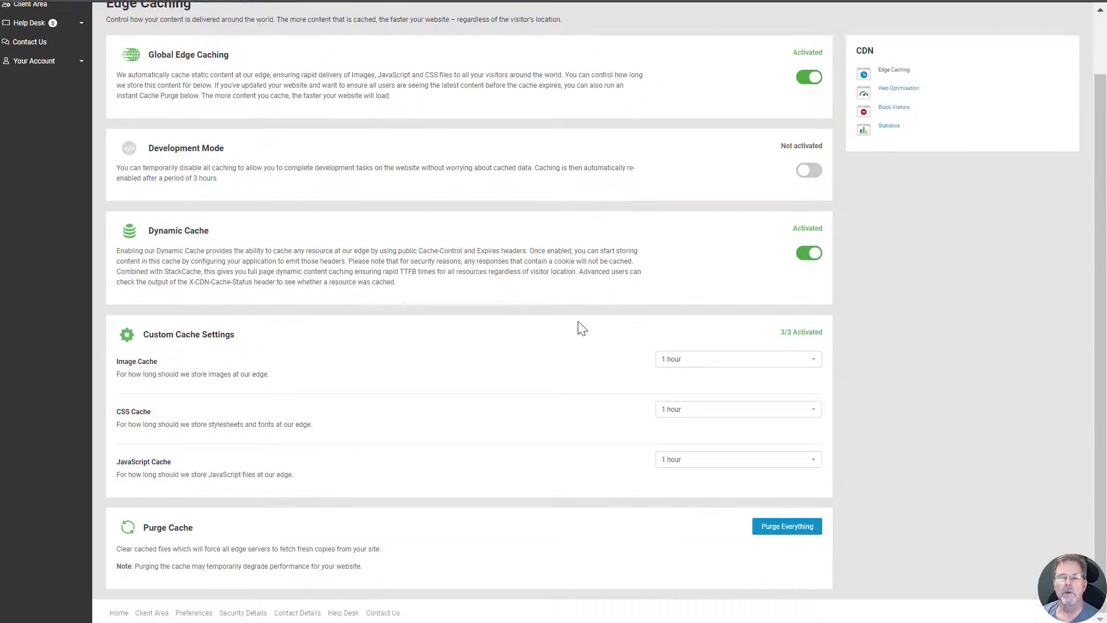
scroll(499, 251, up, 2)
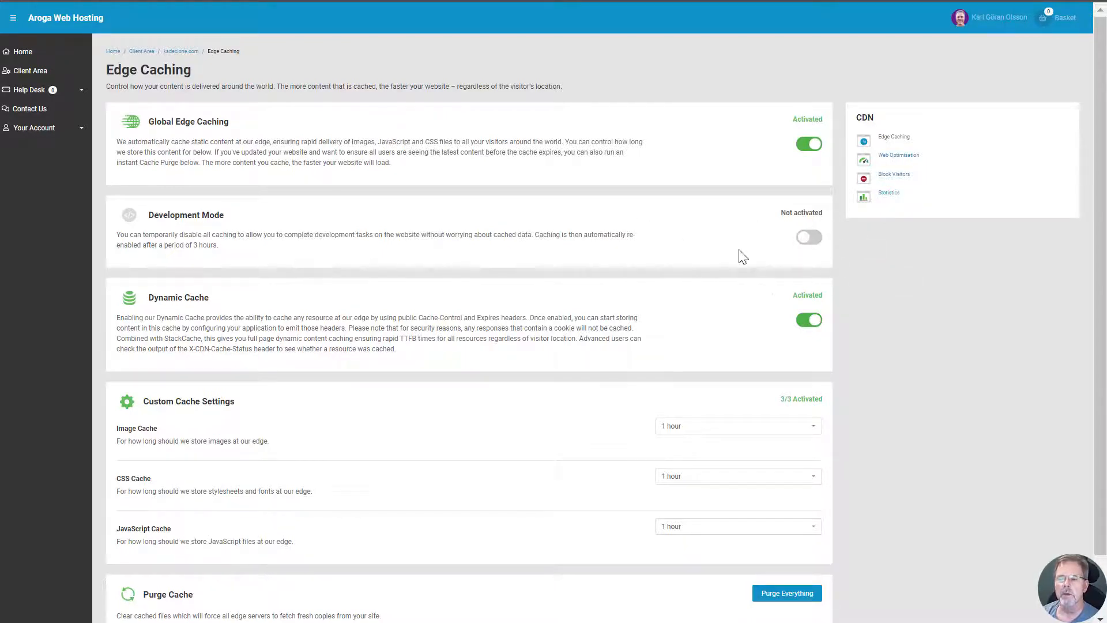
scroll(744, 257, down, 1)
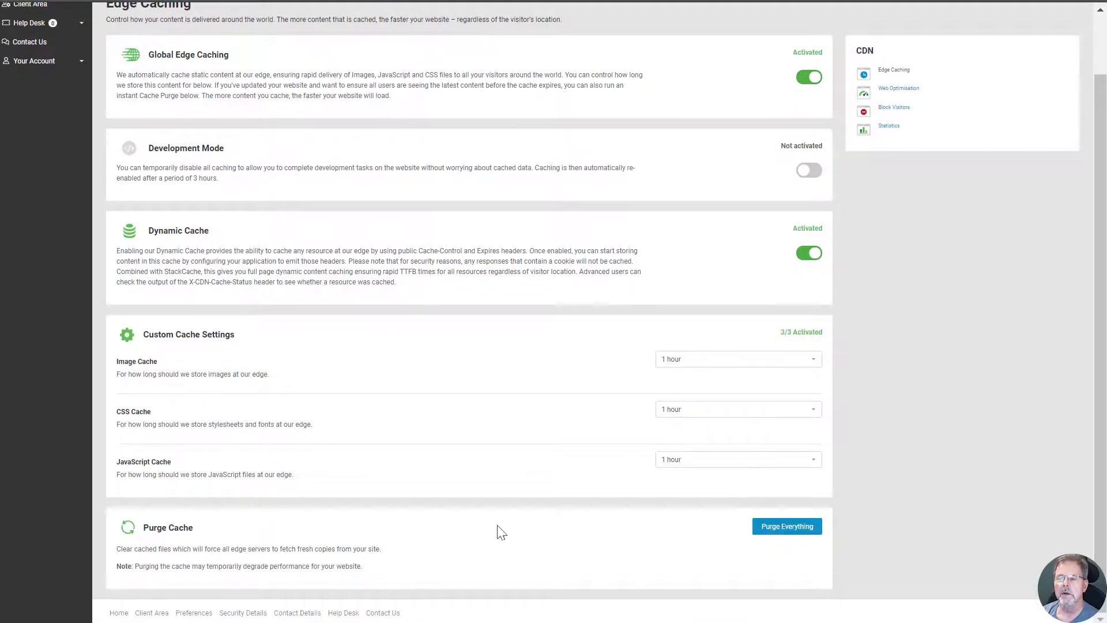
click(783, 527)
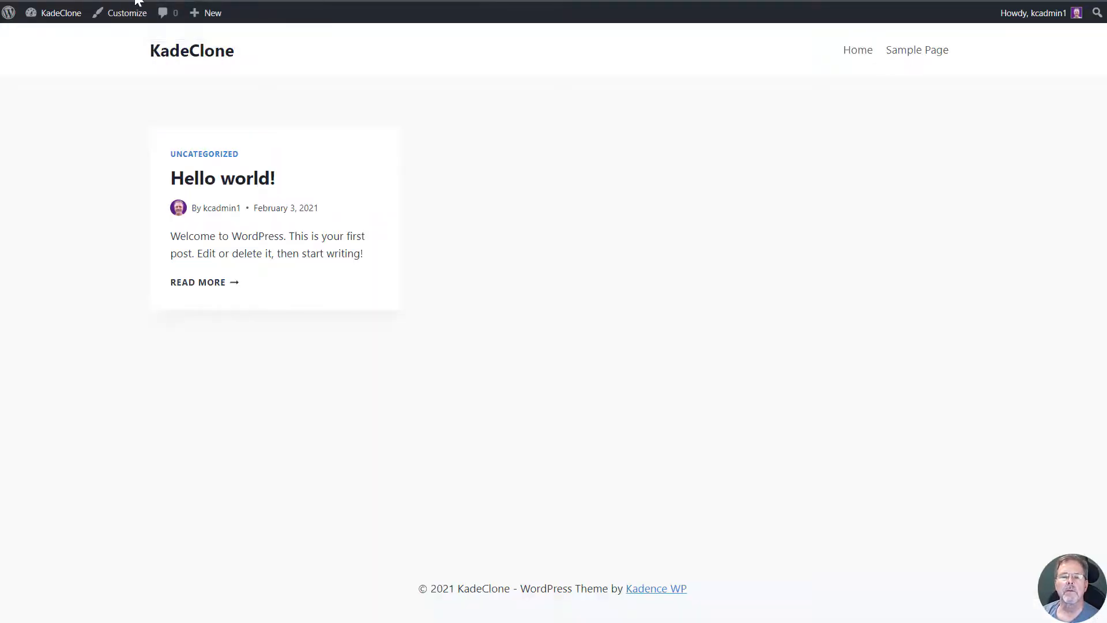
- Reload the KadeClone homepage and check its sections from the hero through testimonials and clients to the footer
key(F5)
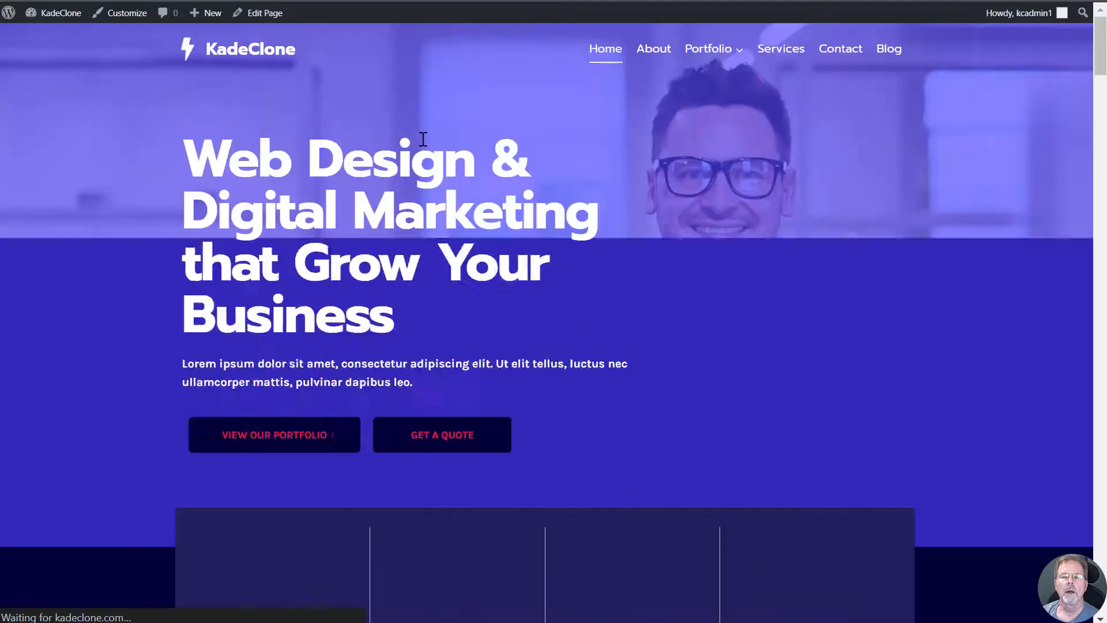
scroll(657, 329, down, 10)
scroll(672, 345, down, 15)
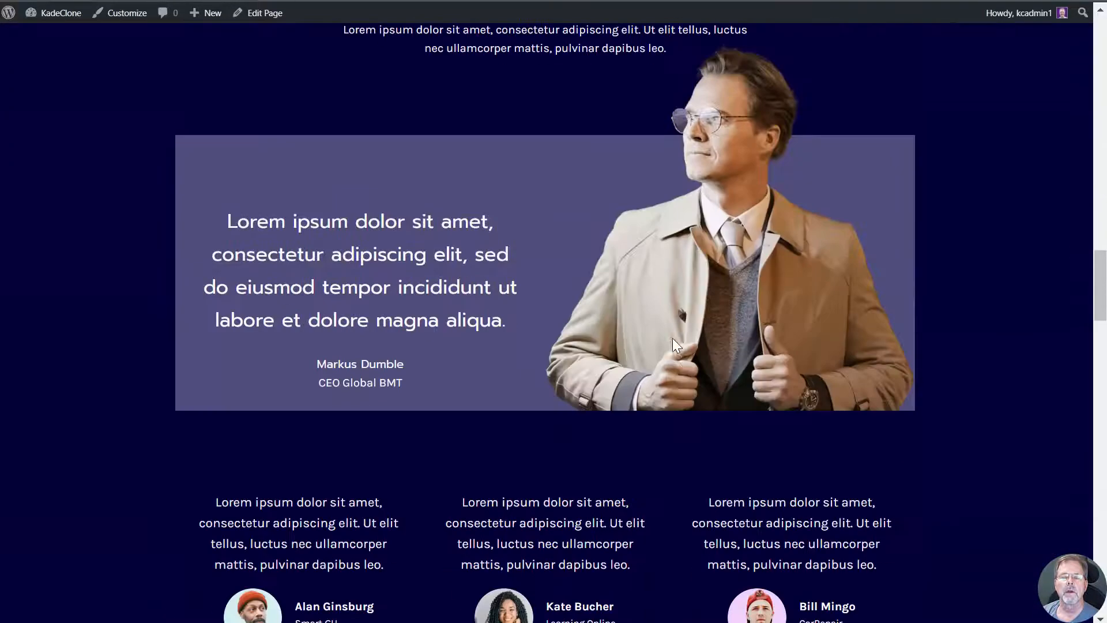
key(F5)
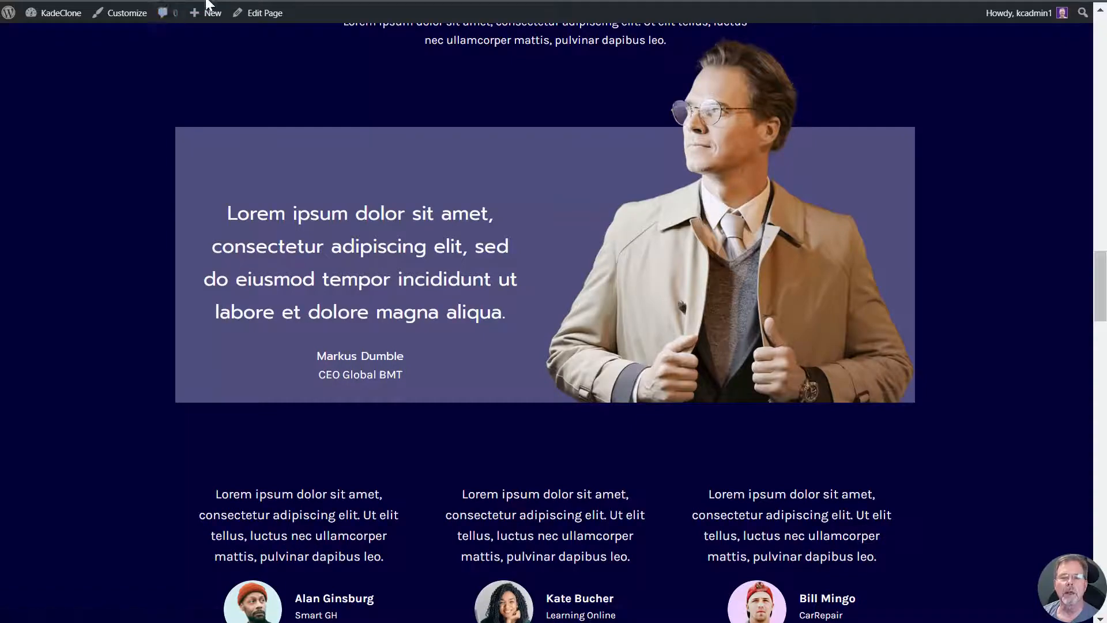
scroll(328, 210, down, 20)
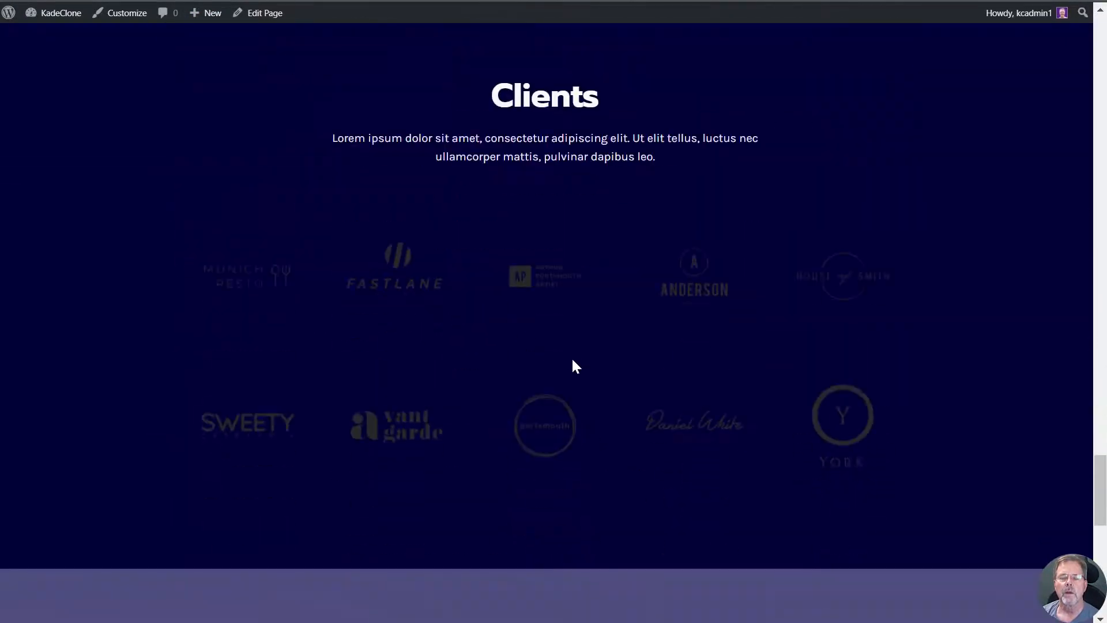
scroll(576, 346, up, 8)
scroll(593, 328, down, 15)
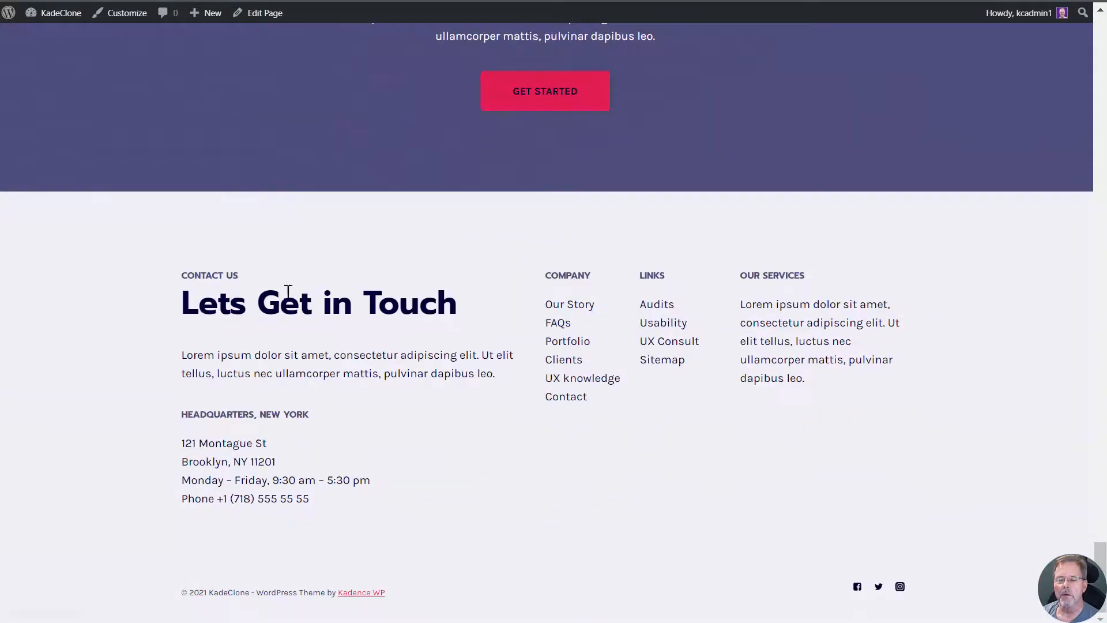
scroll(644, 365, up, 12)
scroll(729, 397, down, 10)
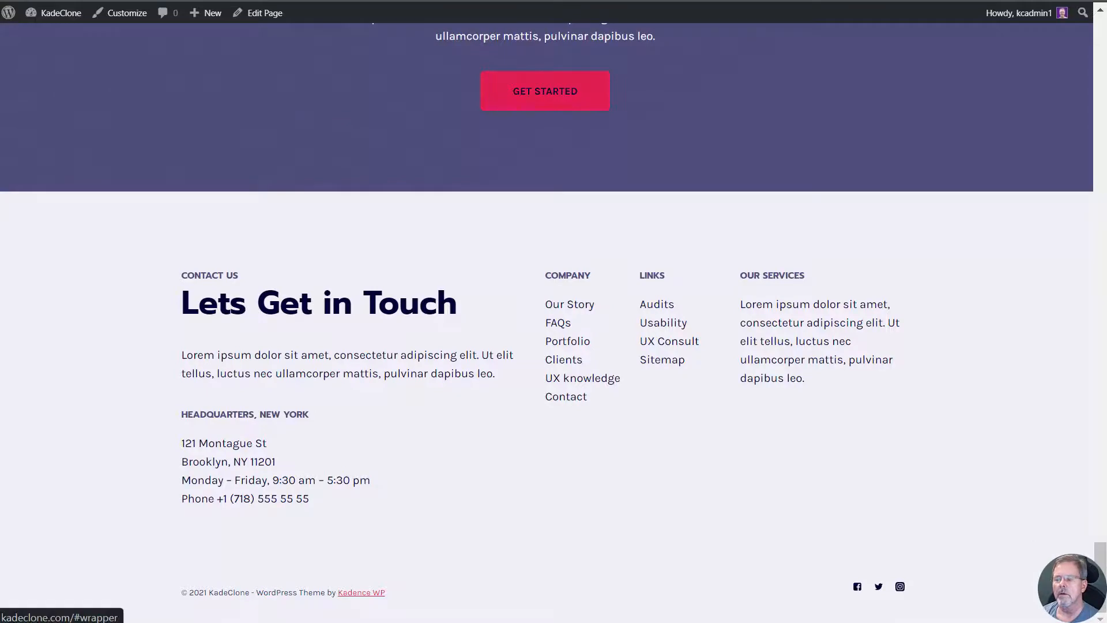
- Open the KadeClone site's Blog page and look through its post cards down to the footer
click(1064, 589)
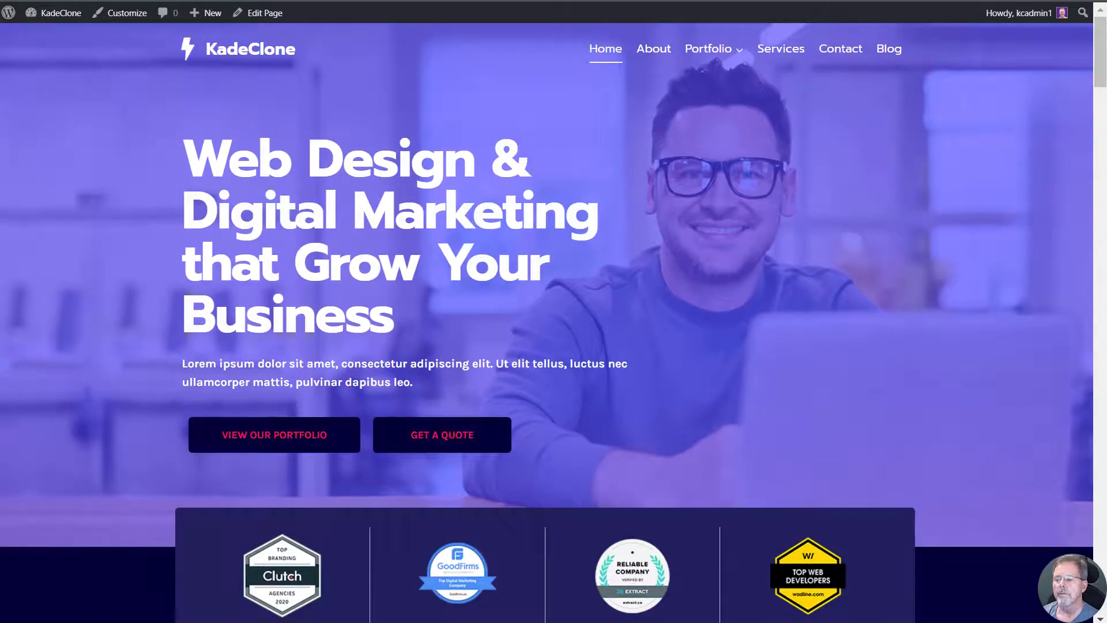
click(891, 51)
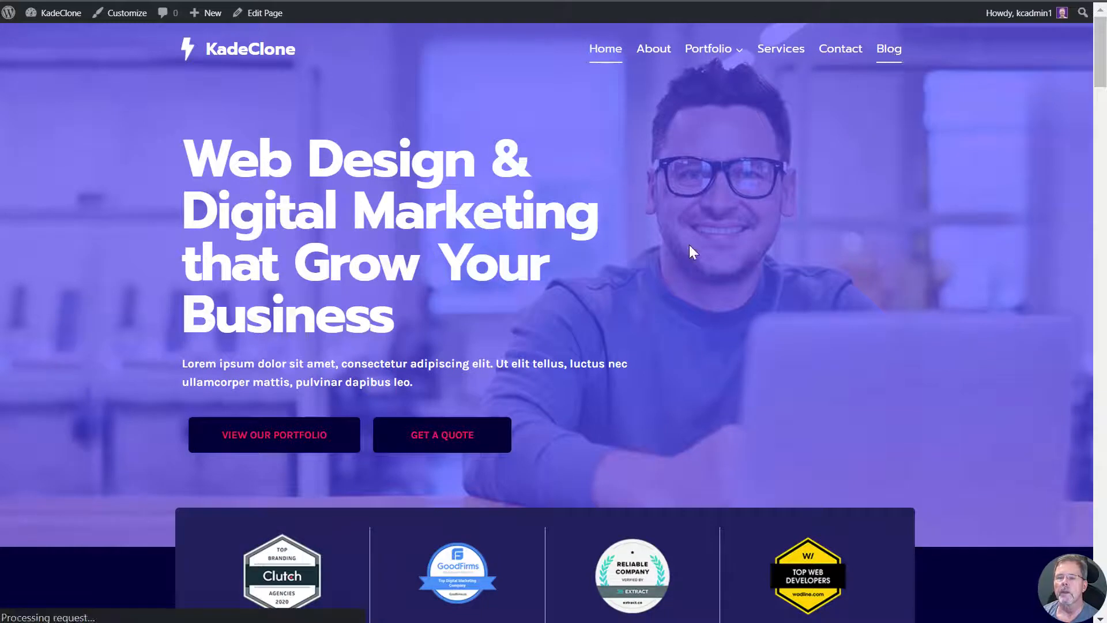
scroll(558, 324, down, 15)
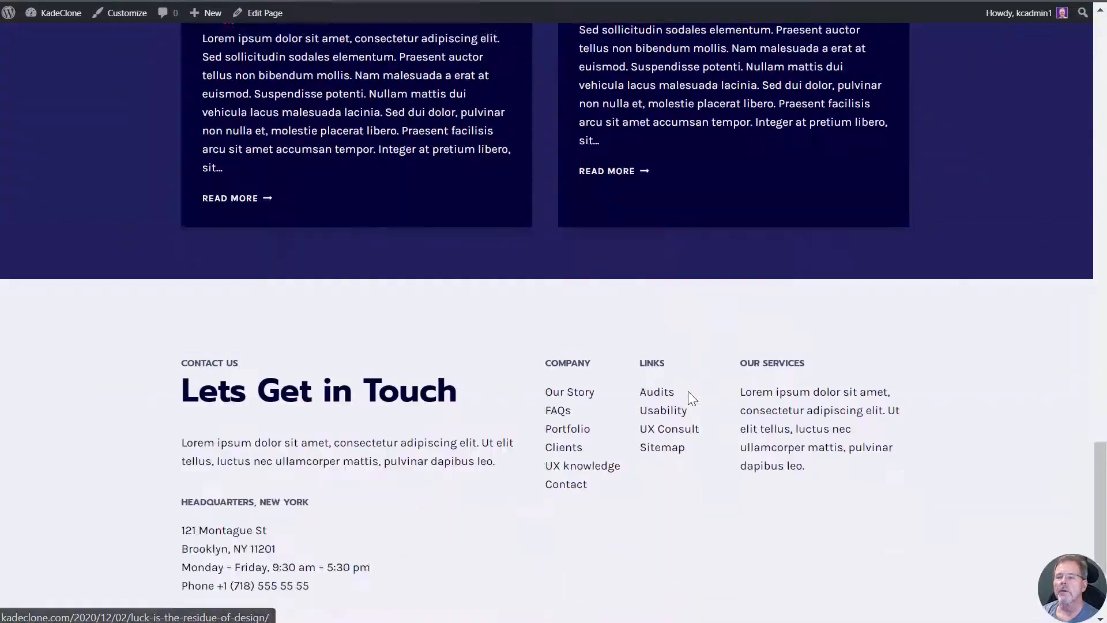
scroll(690, 398, up, 5)
scroll(688, 393, up, 8)
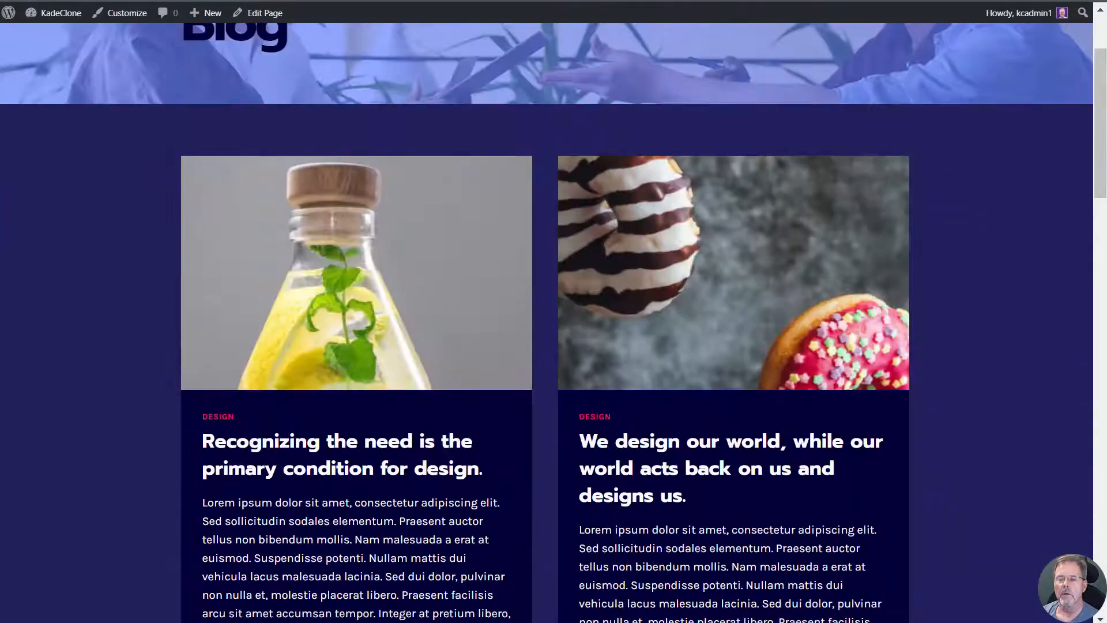
key(ctrl+Tab)
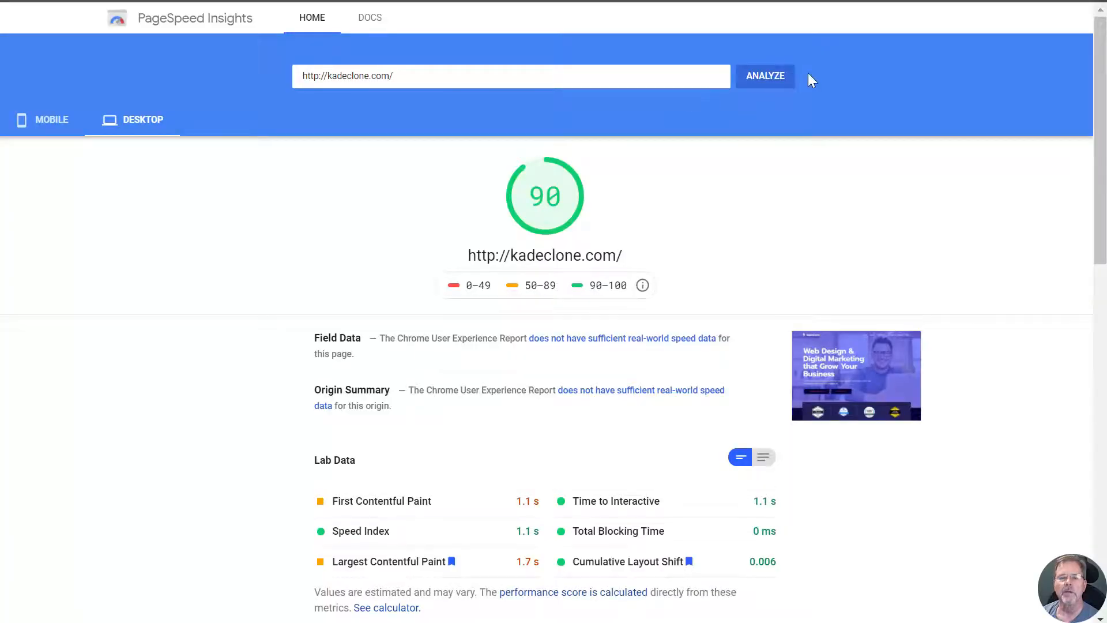
click(767, 82)
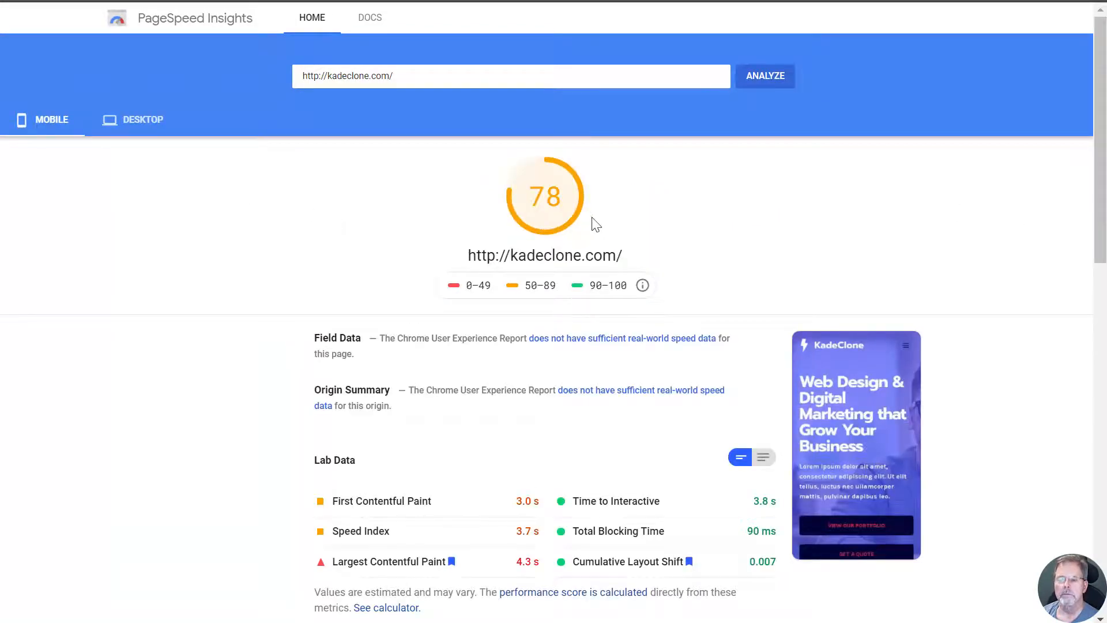
click(148, 120)
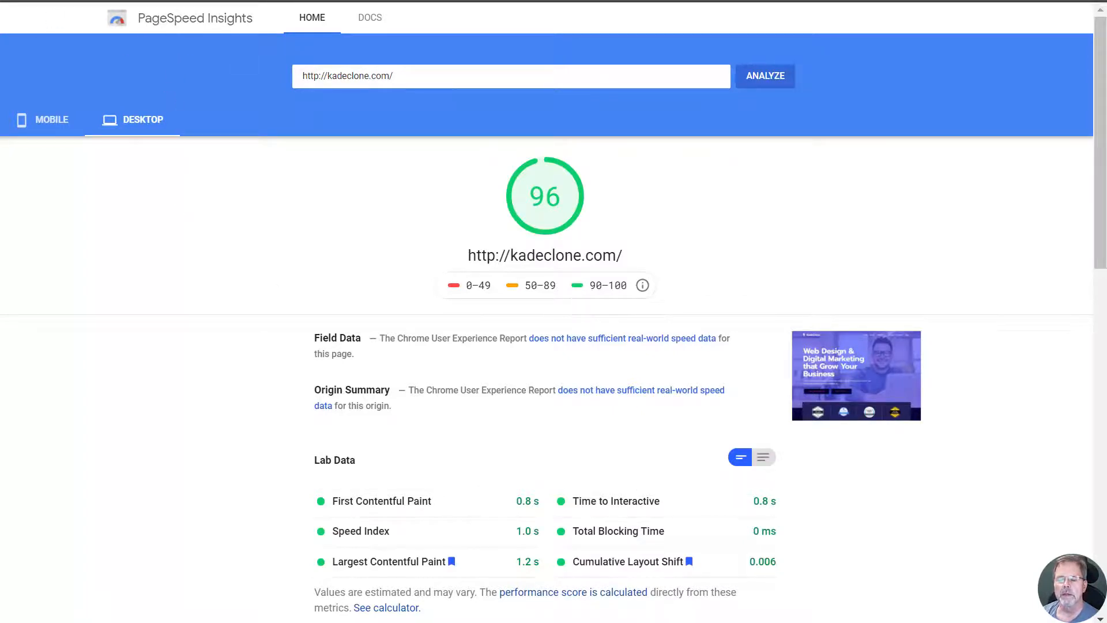
click(230, 1)
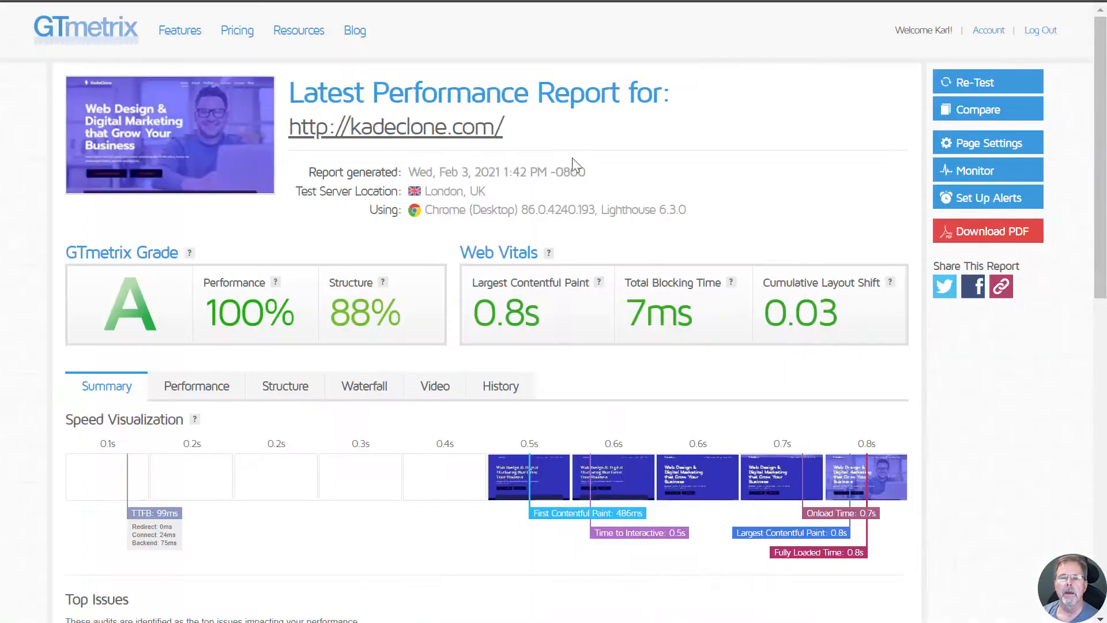
click(972, 84)
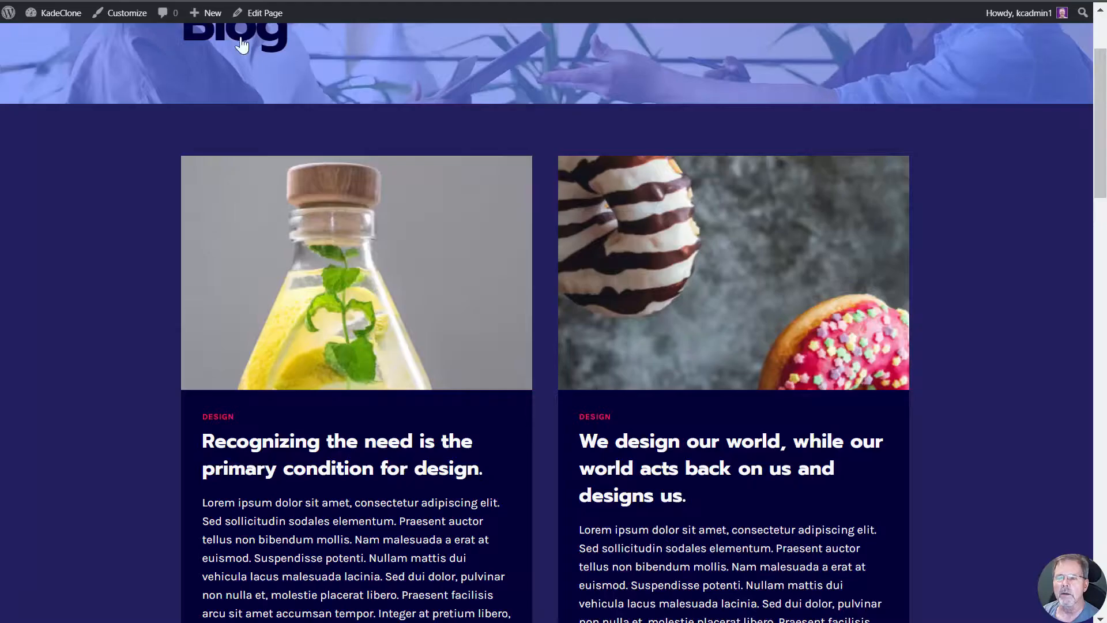
- Go from the KadeClone Blog page back to the homepage and look through its sections down to the footer
scroll(230, 62, up, 3)
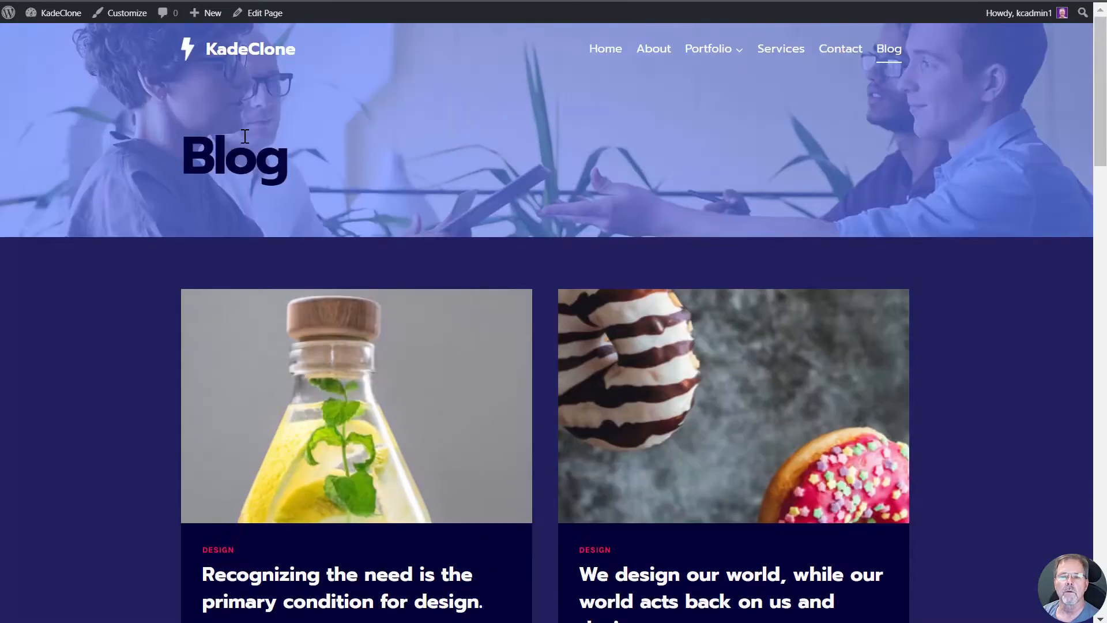
click(230, 51)
scroll(593, 317, down, 20)
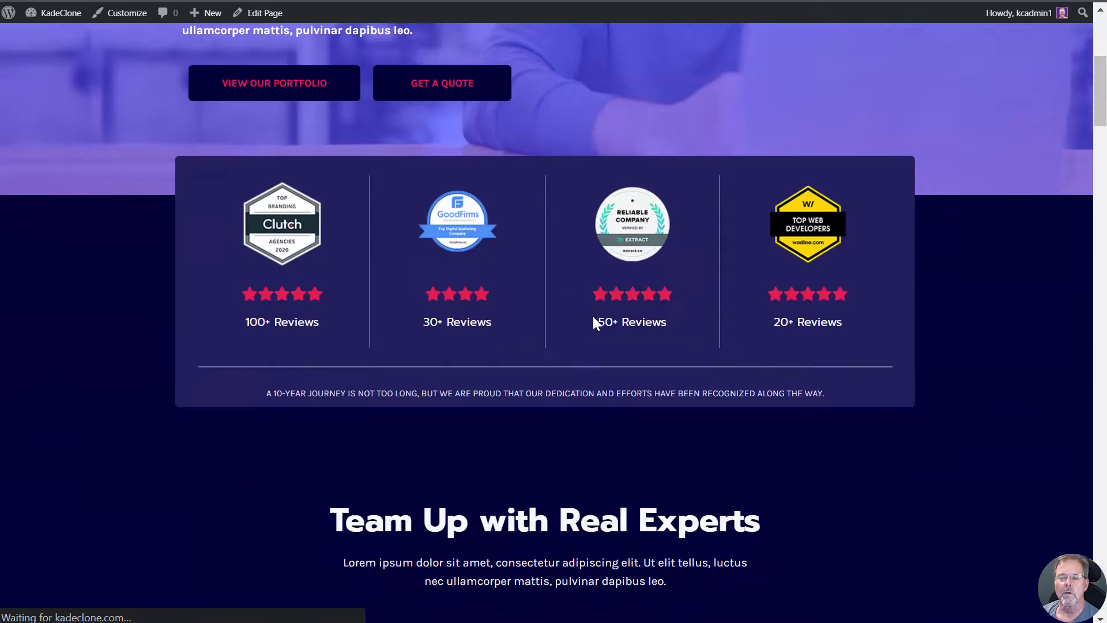
scroll(595, 325, down, 5)
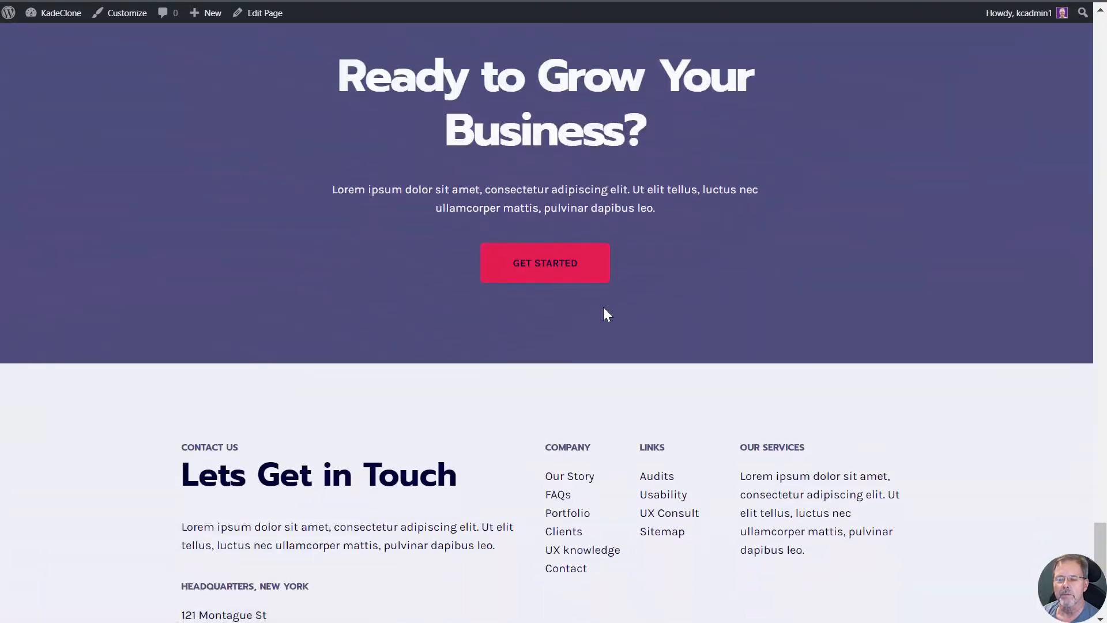